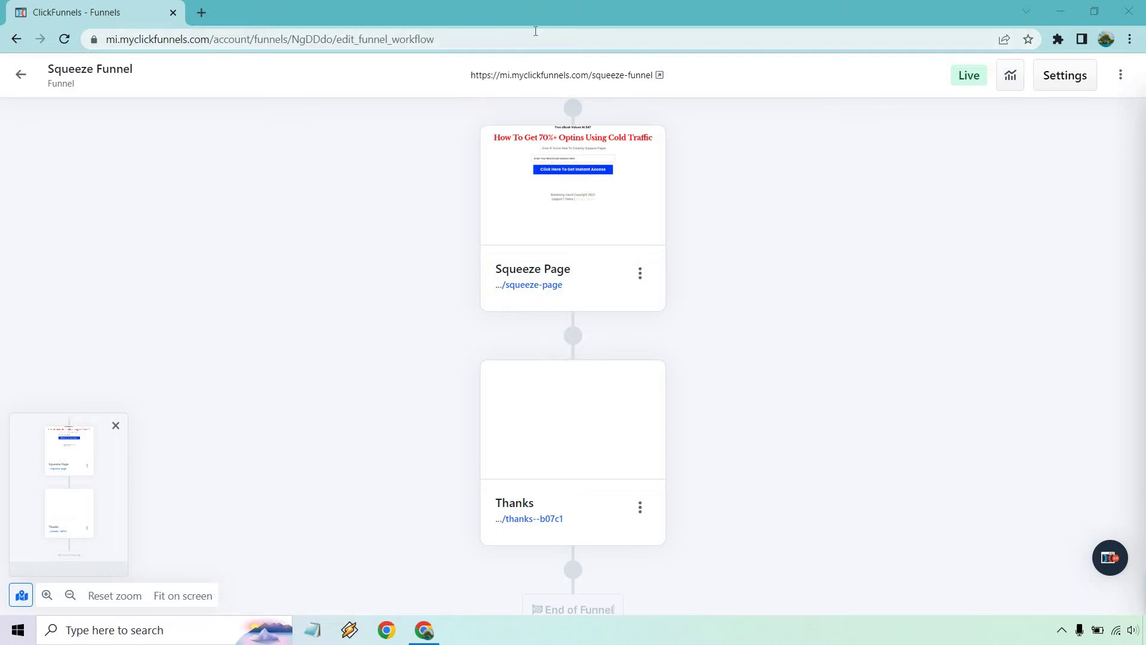
Step: Open the Thanks step in the editor and add a wide section with a one-column row
mouse_move(552, 183)
mouse_move(629, 402)
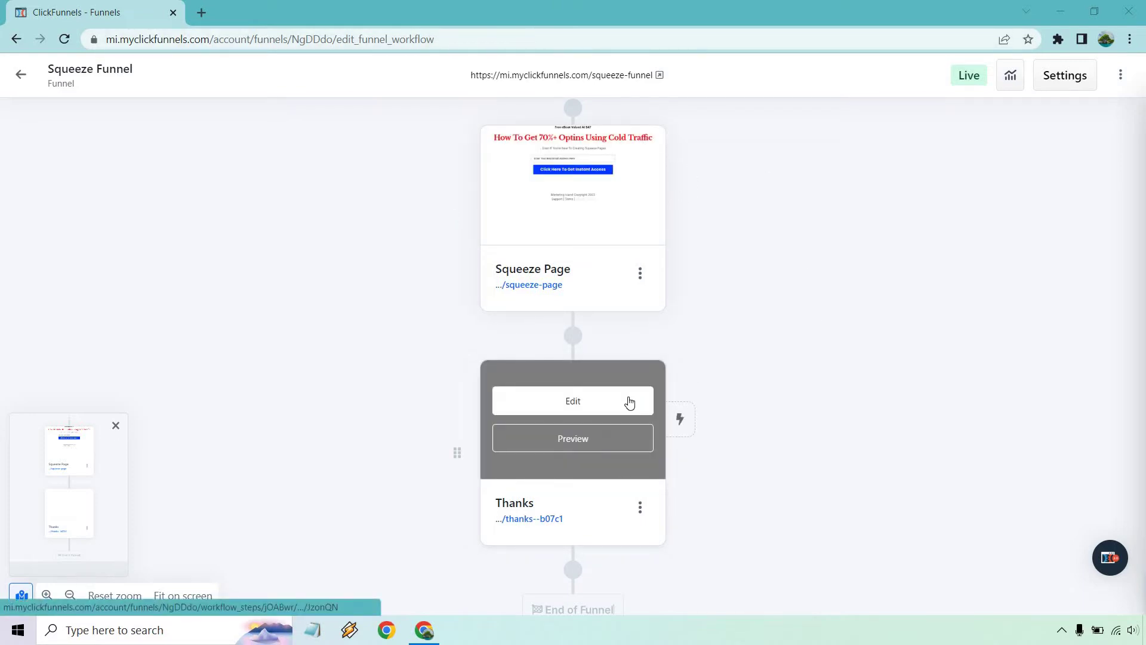
left_click(629, 401)
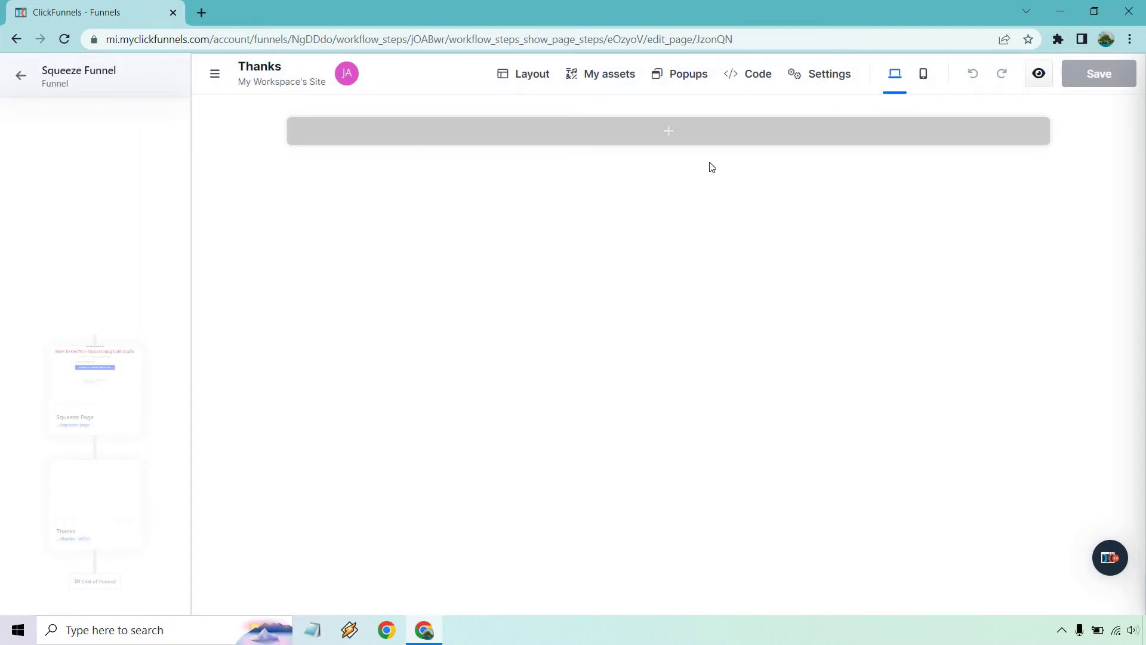
left_click(706, 135)
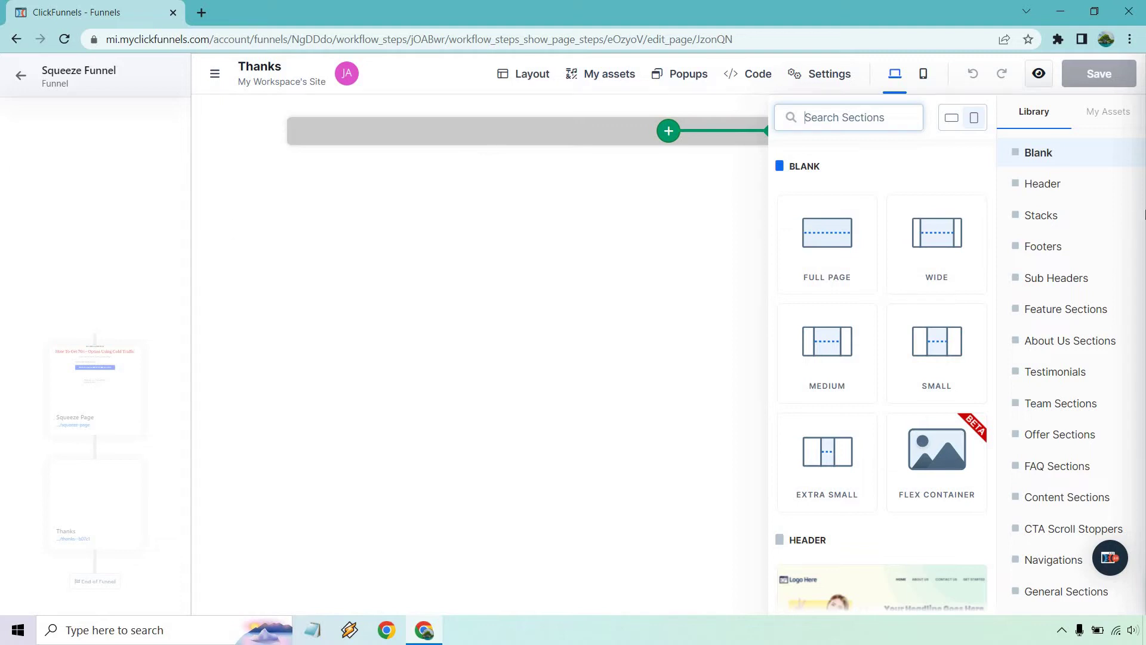
left_click(947, 236)
left_click(813, 243)
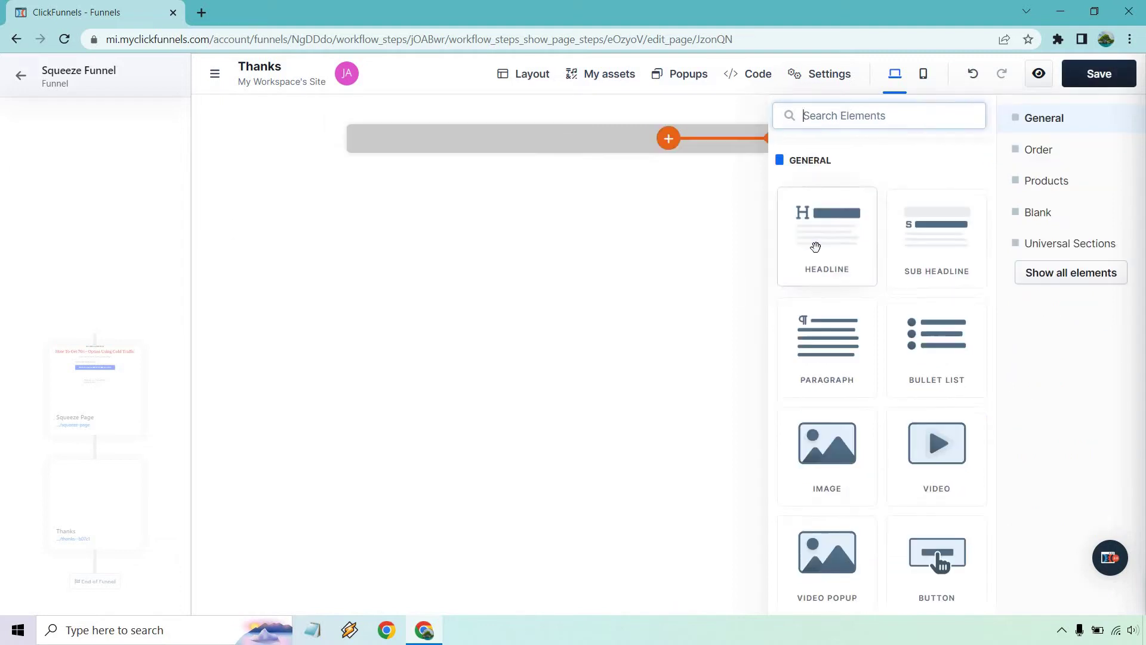
Step: Insert a headline element reading 'Congratulations!'
left_click(823, 245)
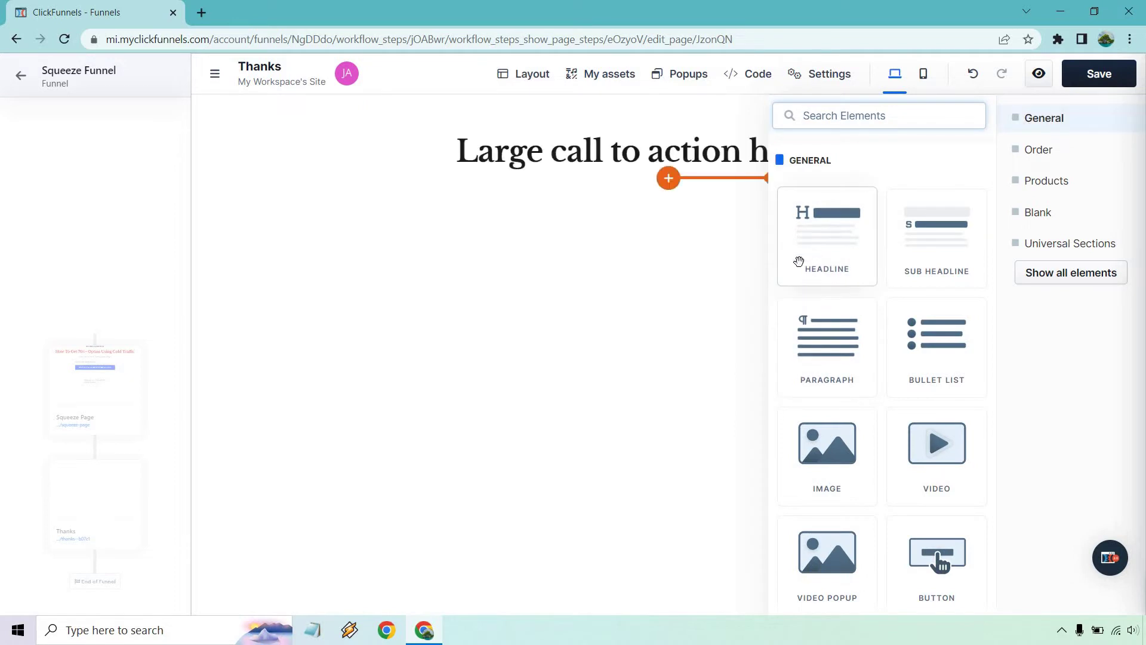
double_click(613, 151)
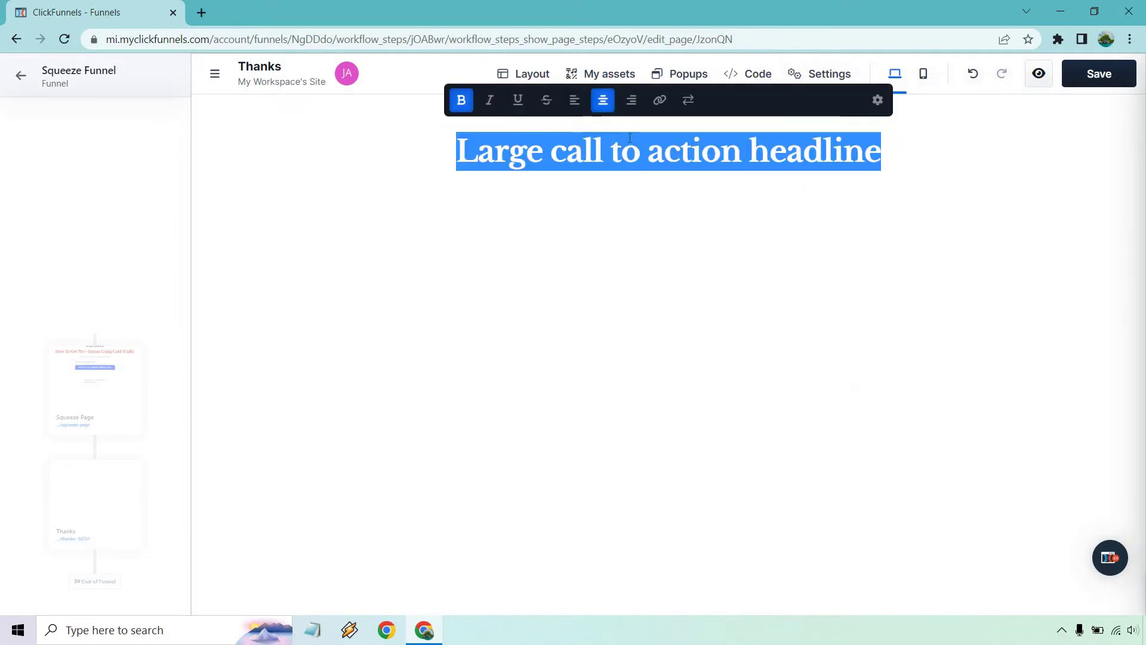
type("Congratulati")
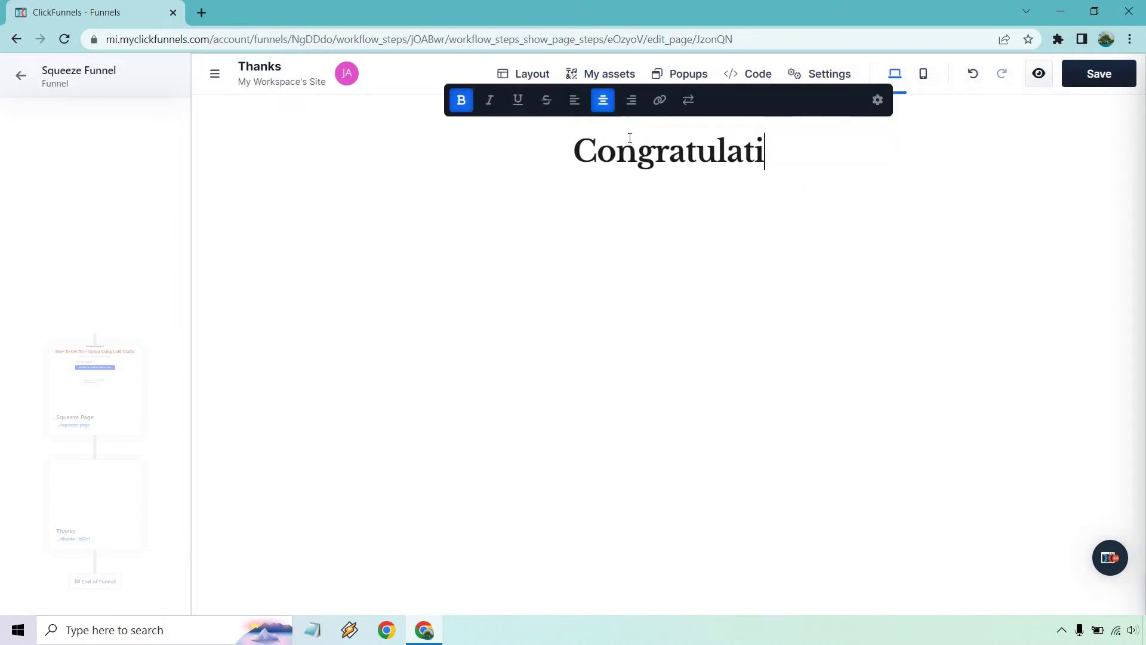
type("ons!")
left_click(625, 241)
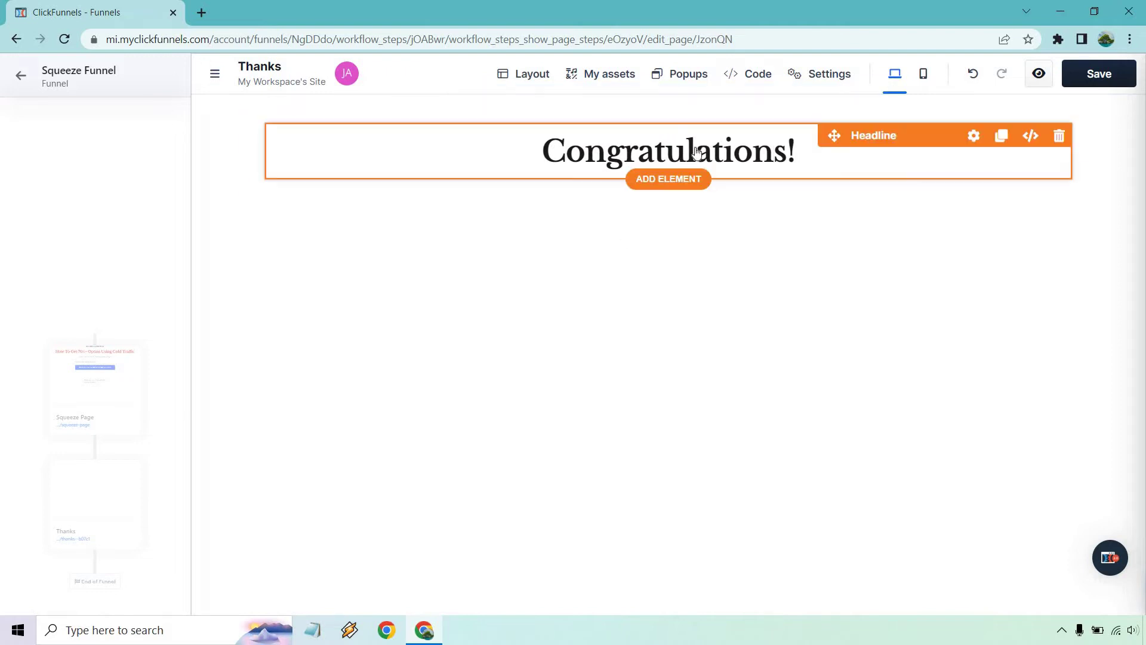
left_click(679, 179)
Step: Add a paragraph under the headline and paste in the eBook thank-you message
left_click(832, 337)
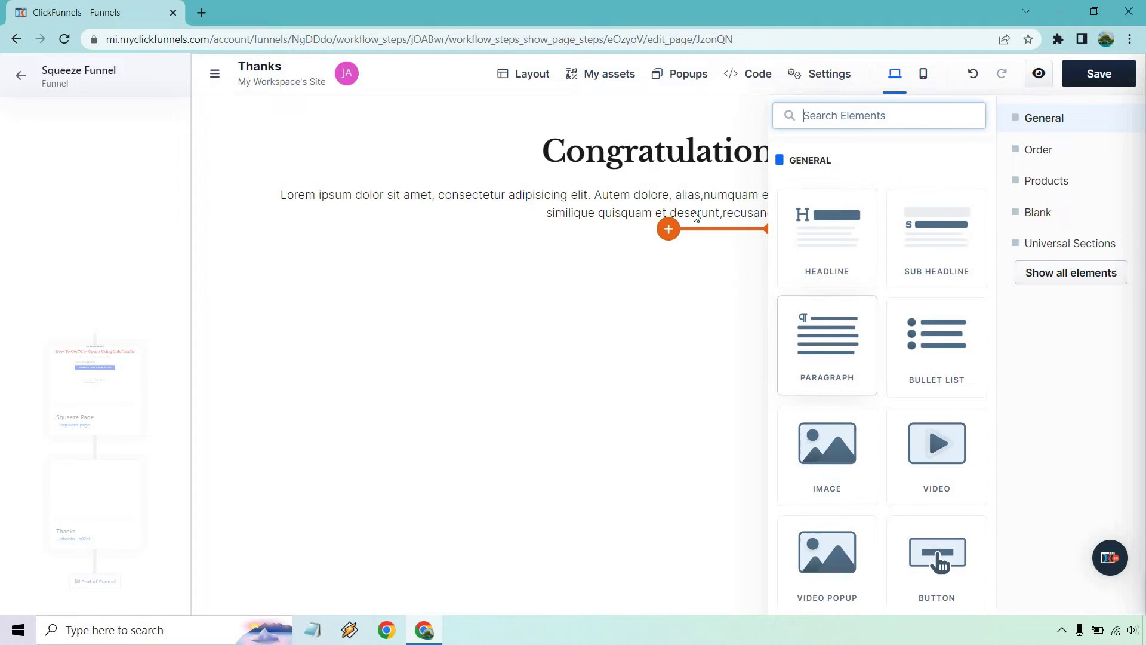
triple_click(634, 213)
type("Thank you for opting in to get your free eBook about lead generation. Watch the video below for the next steps.")
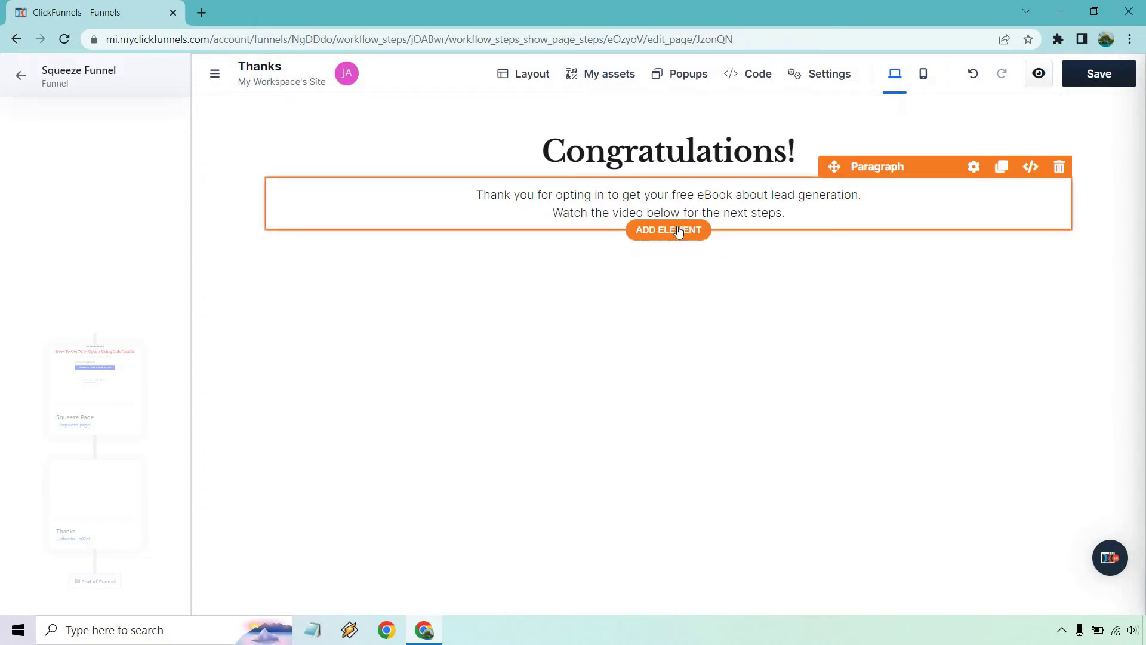
Step: Put a video element in a new wide, one-column section below the thank-you text
left_click(678, 230)
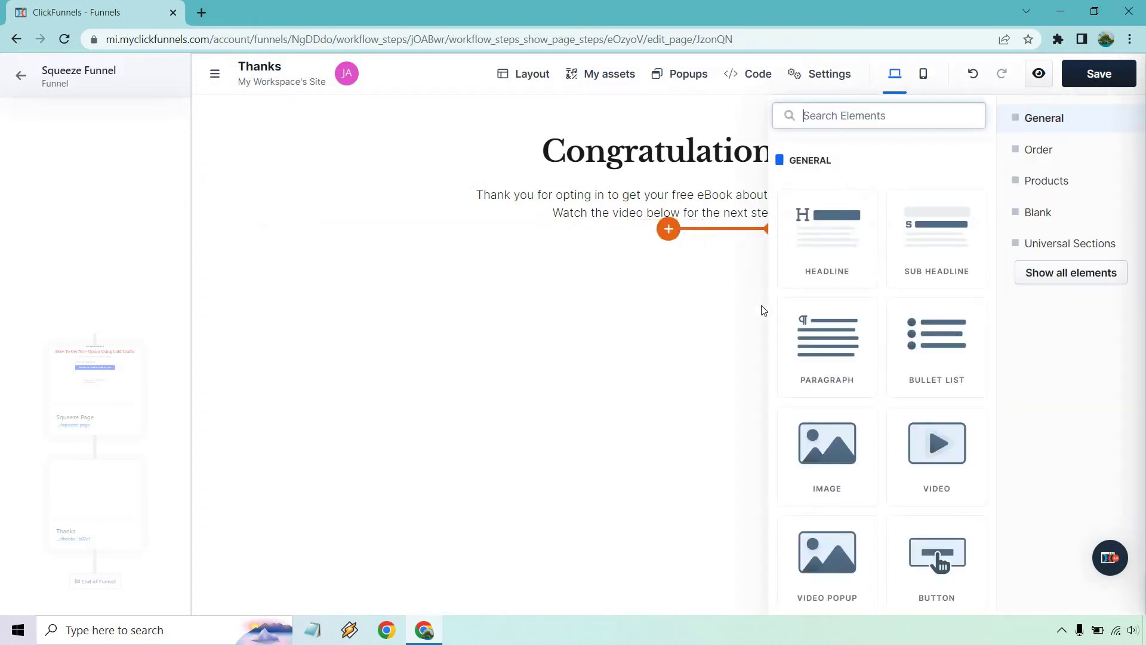
left_click(929, 439)
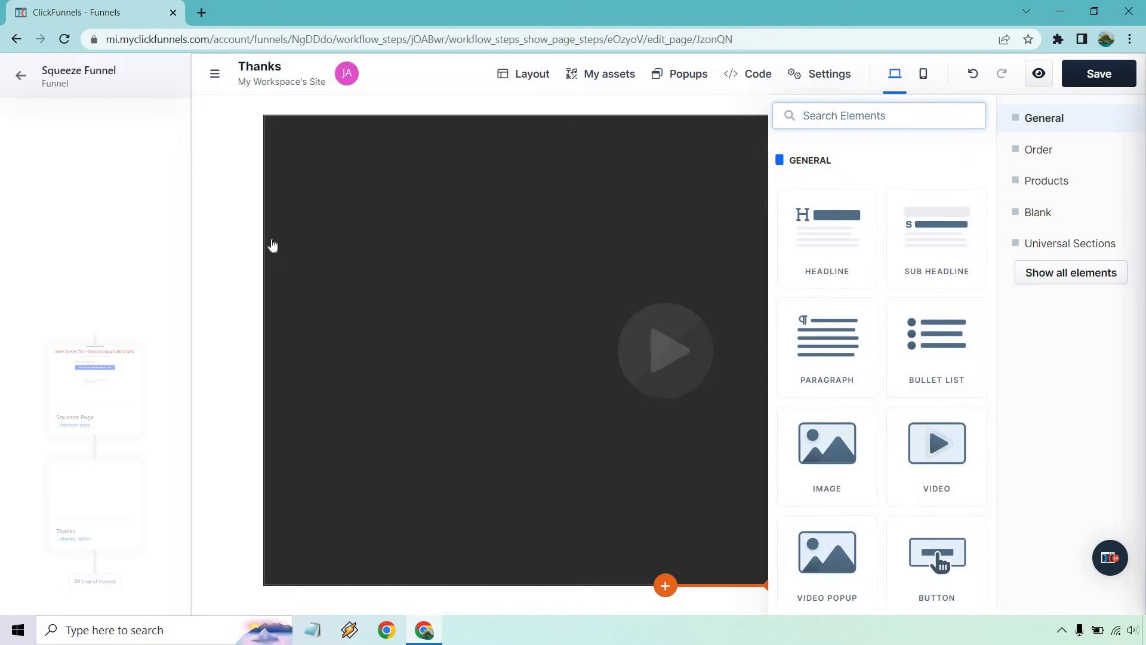
scroll(809, 274, "up", 2)
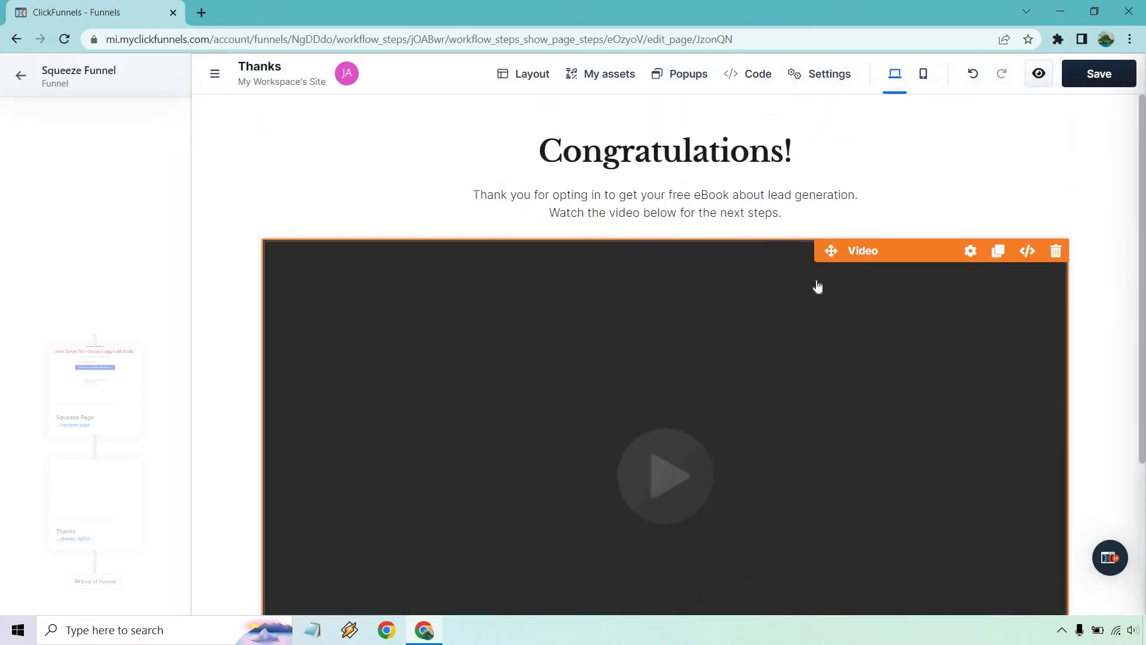
left_click(1054, 250)
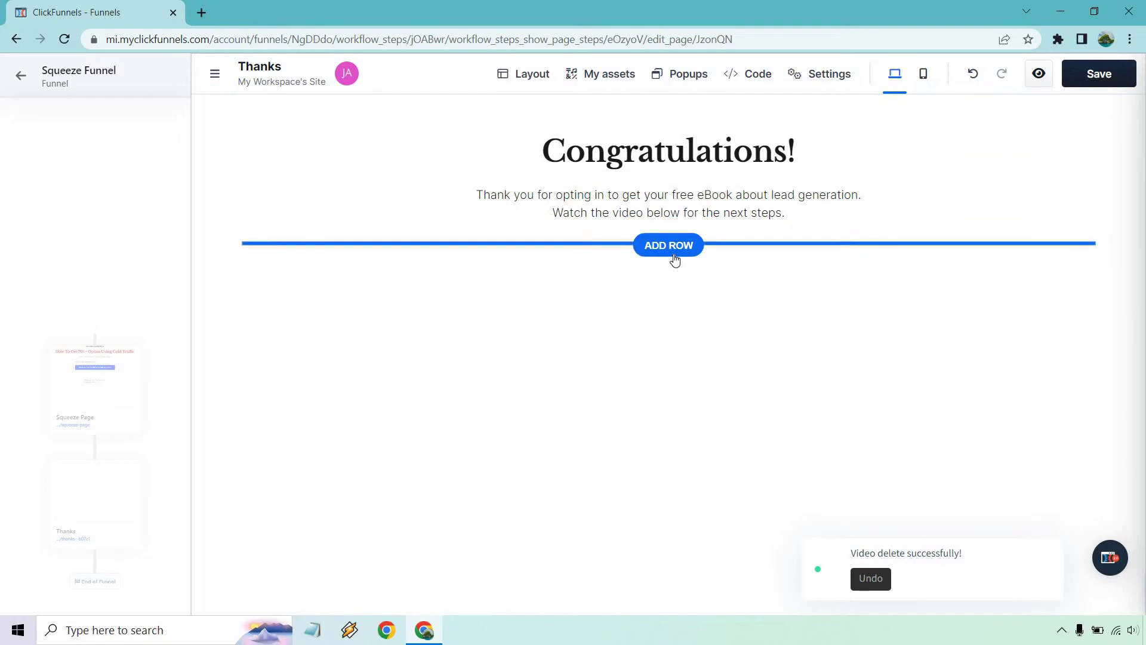
left_click(669, 260)
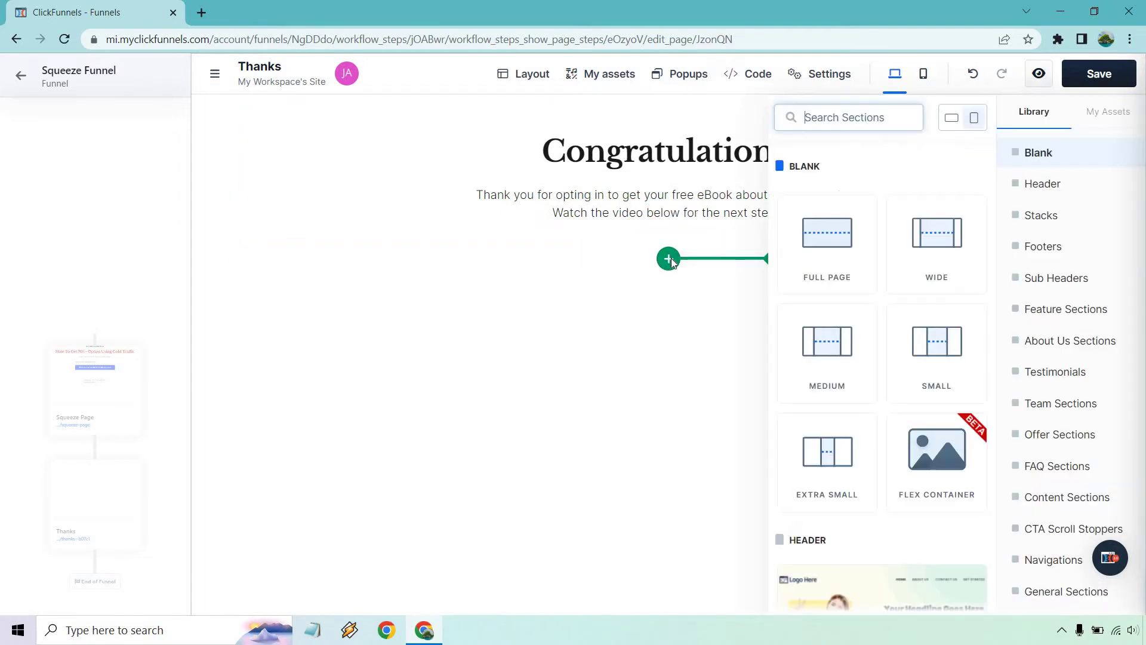
left_click(937, 236)
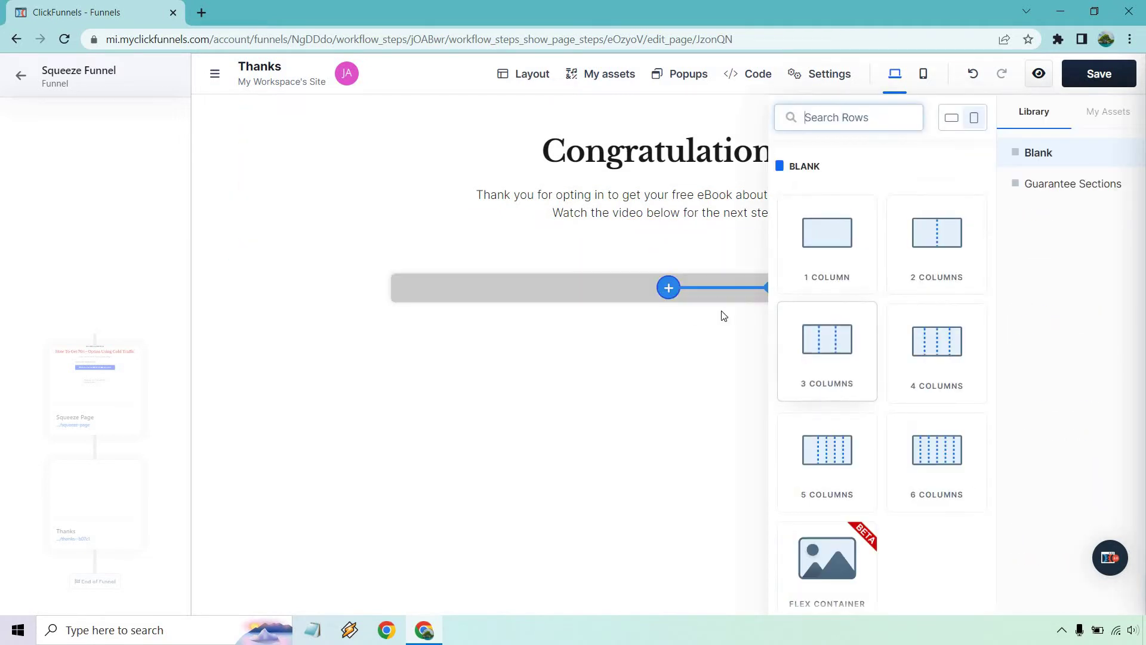
left_click(816, 239)
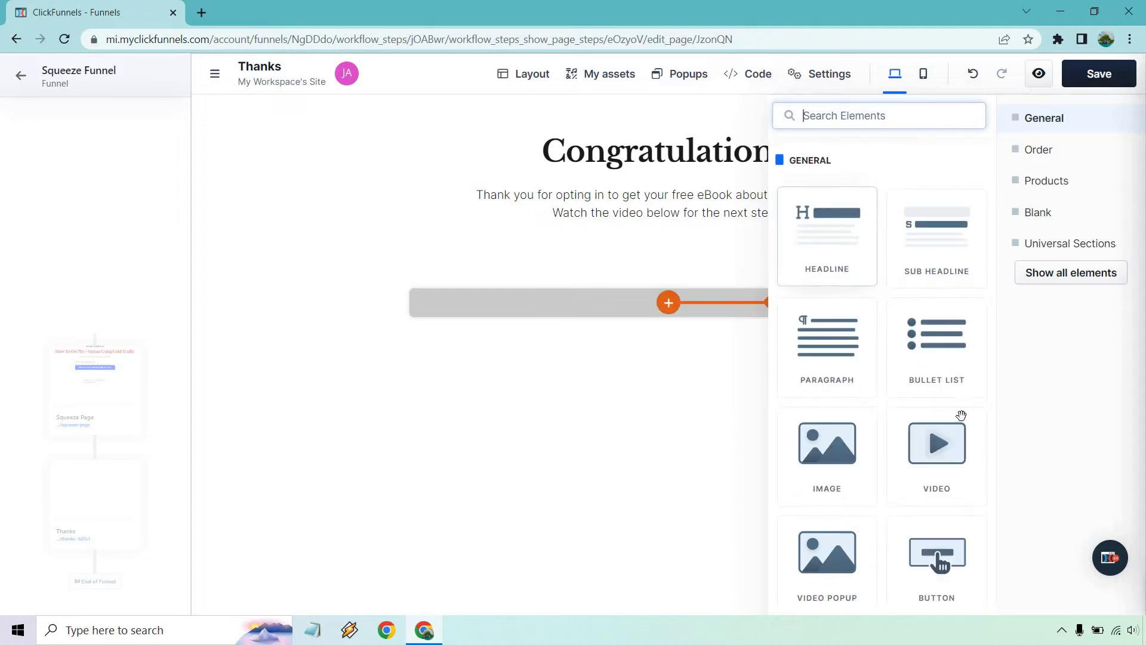
left_click(936, 445)
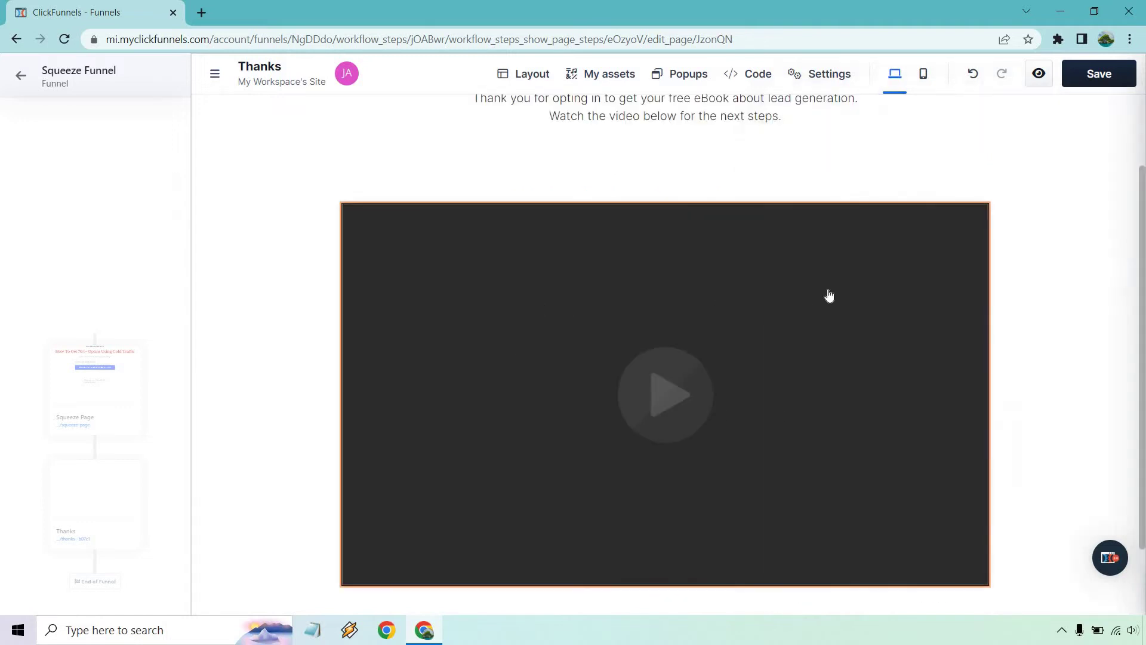
Step: Set the video to the pasted YouTube link, 'ClickFunnels Review – Is It Worth It?'
left_click(816, 299)
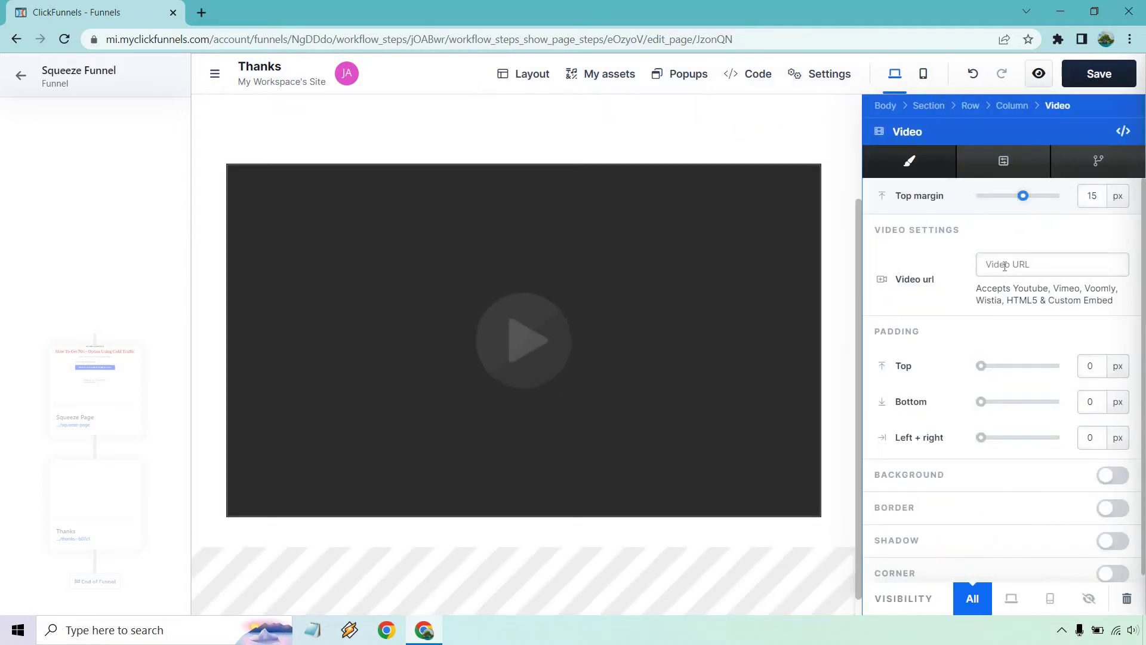
key("ctrl+v")
left_click(851, 236)
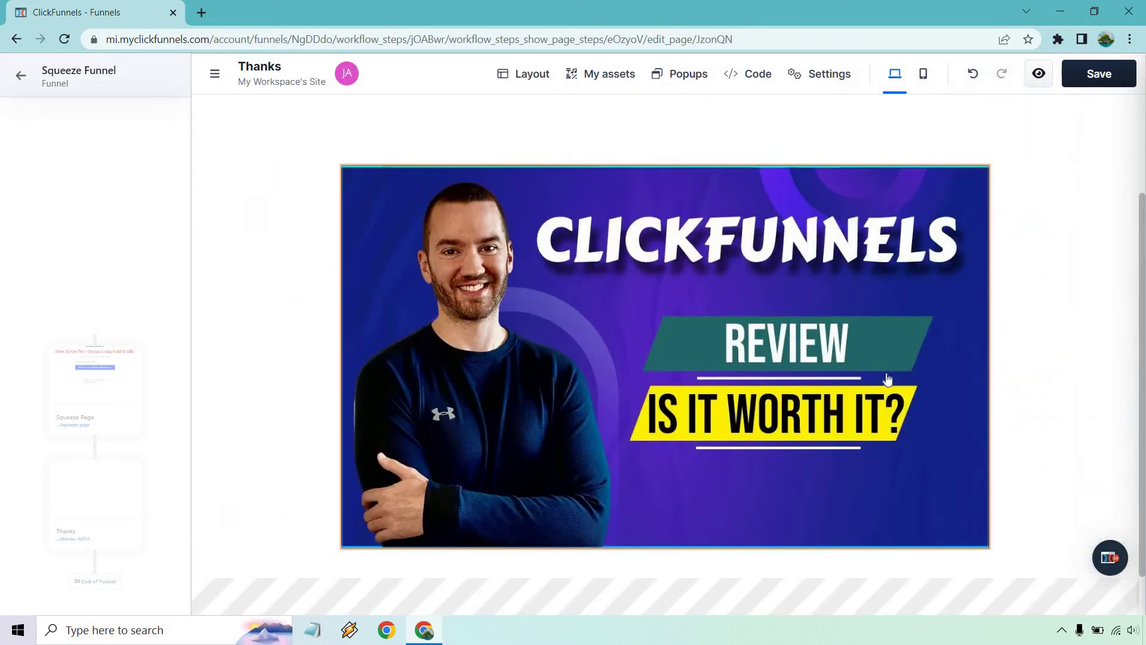
Step: Reduce the video section's padding and remove the video row's top padding
scroll(883, 328, "up", 2)
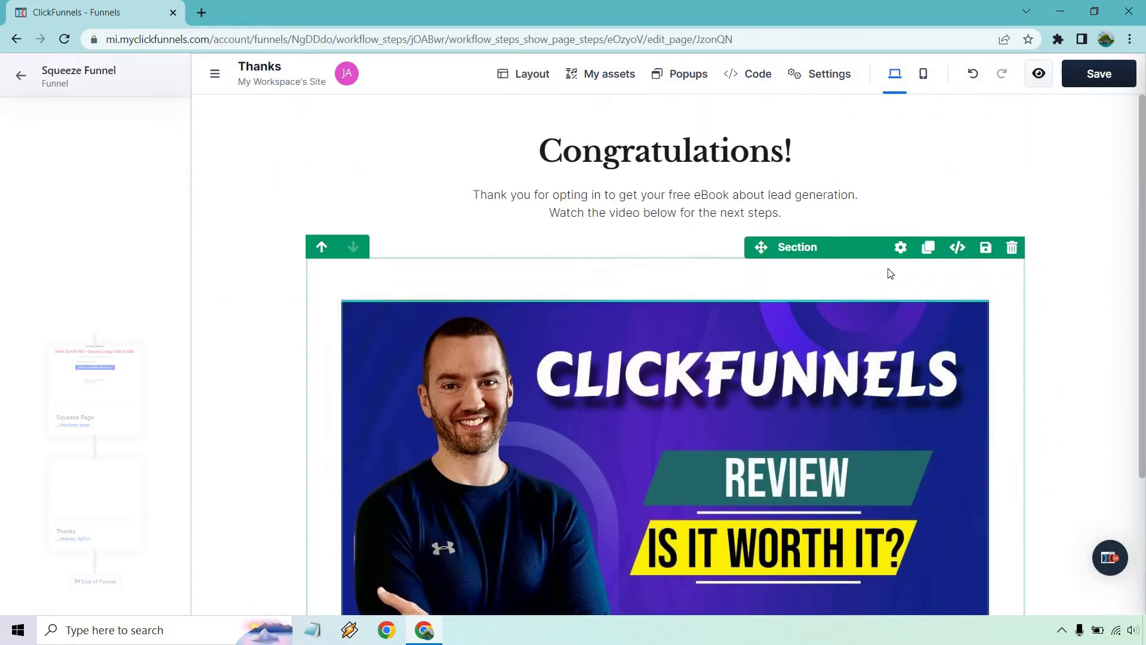
left_click(900, 247)
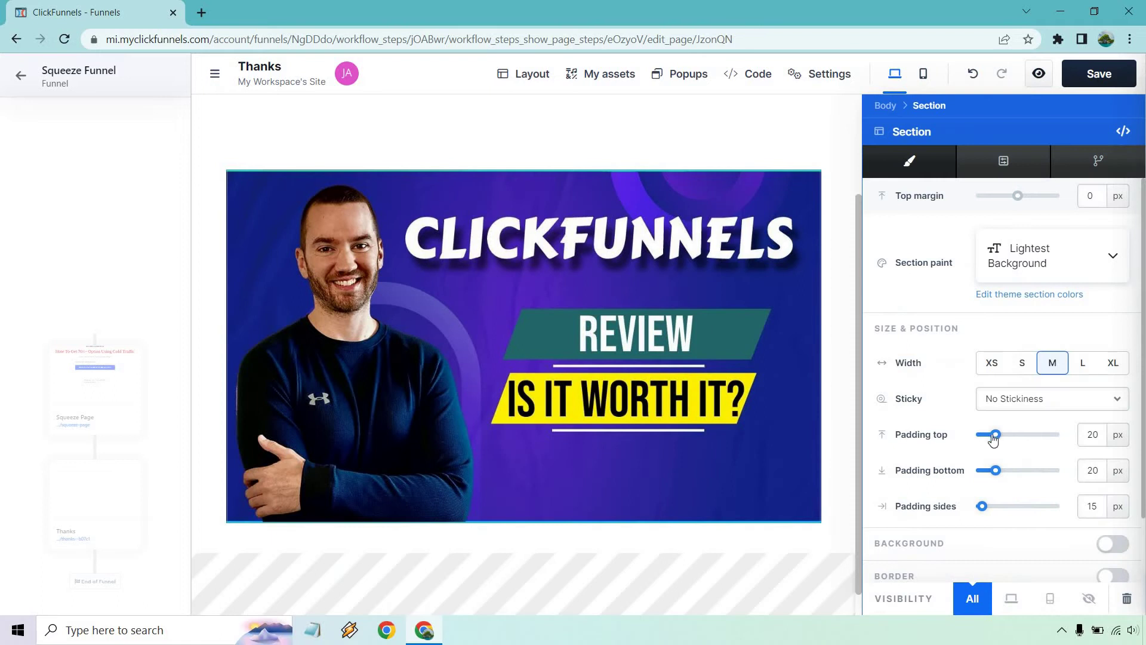
left_click_drag(993, 439, 952, 435)
scroll(763, 281, "up", 2)
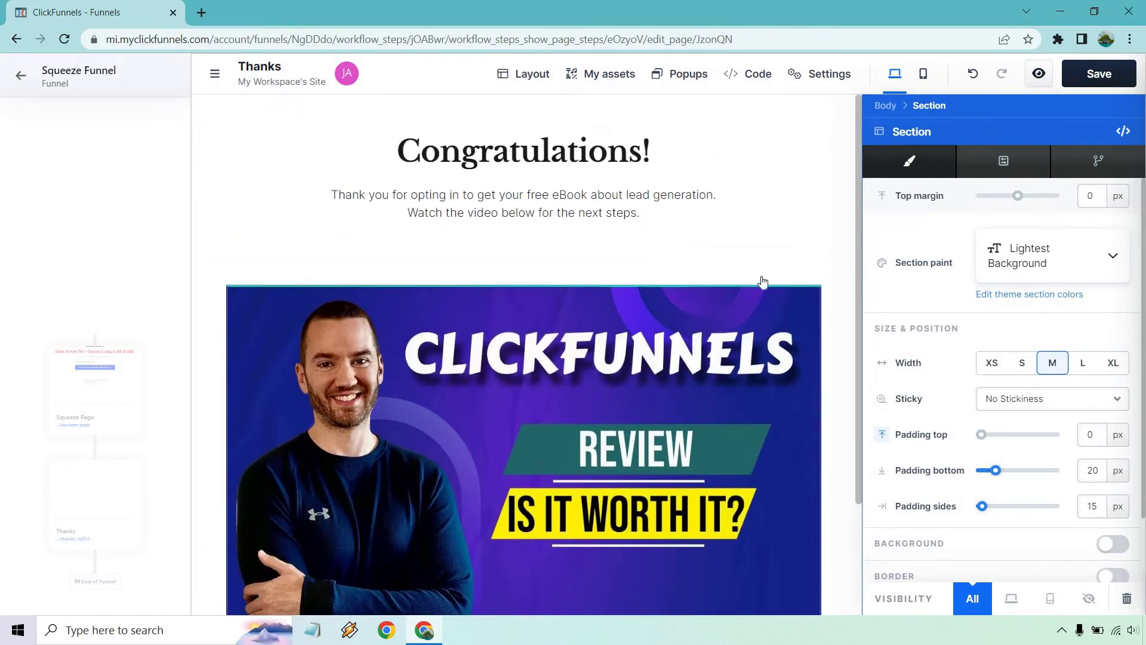
left_click(761, 247)
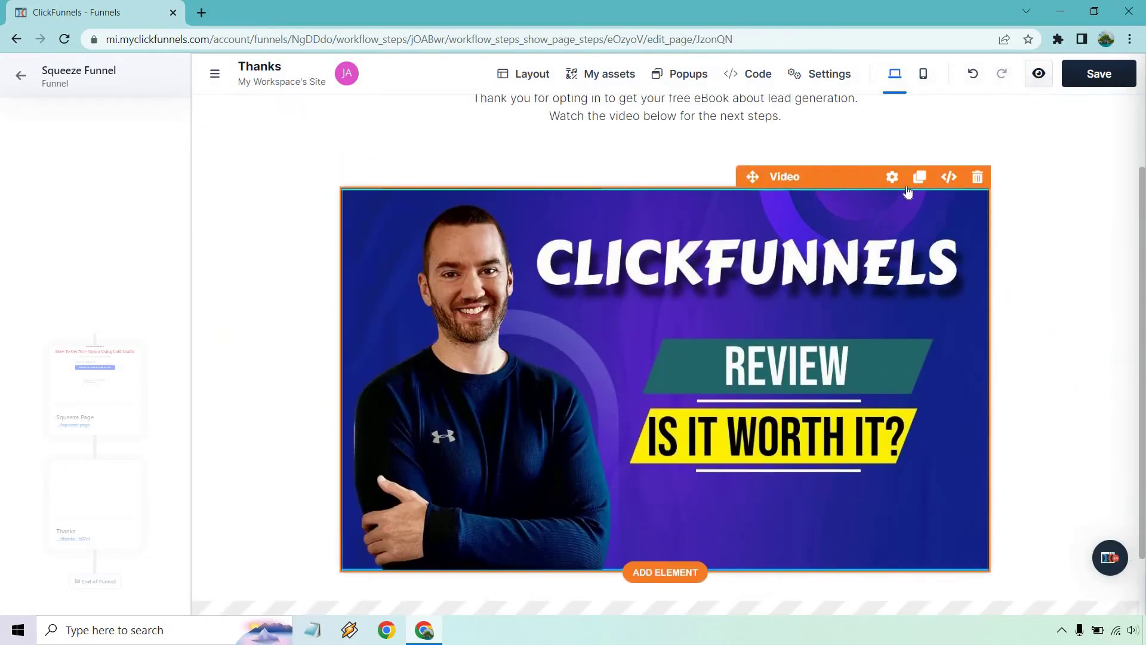
left_click(892, 177)
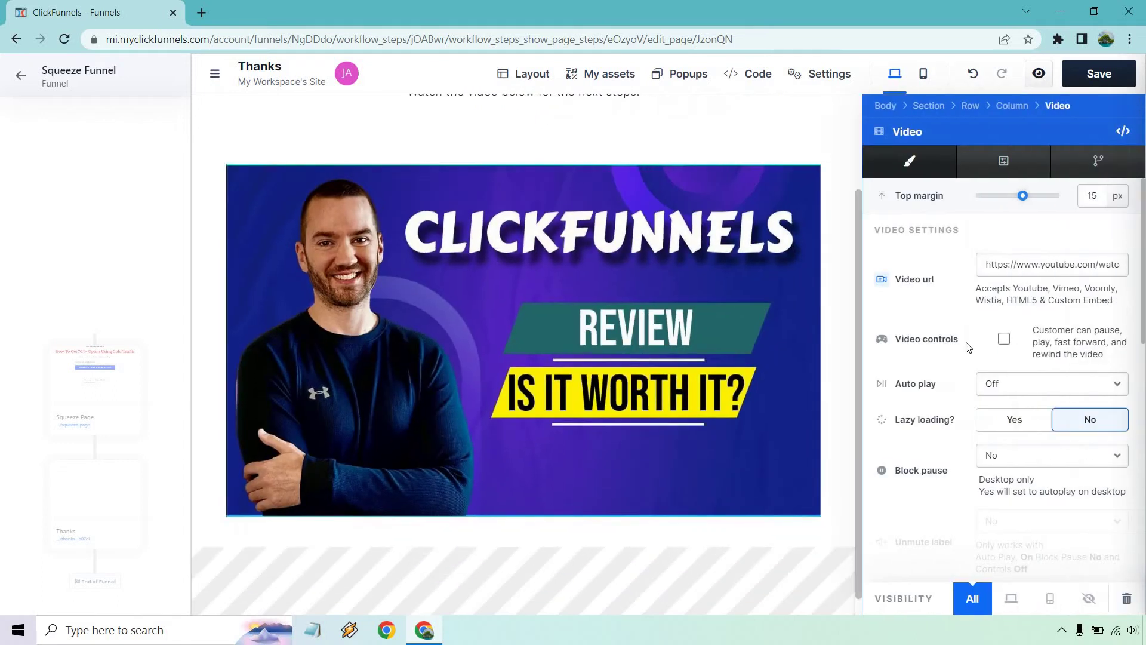
scroll(968, 347, "down", 9)
scroll(967, 346, "up", 6)
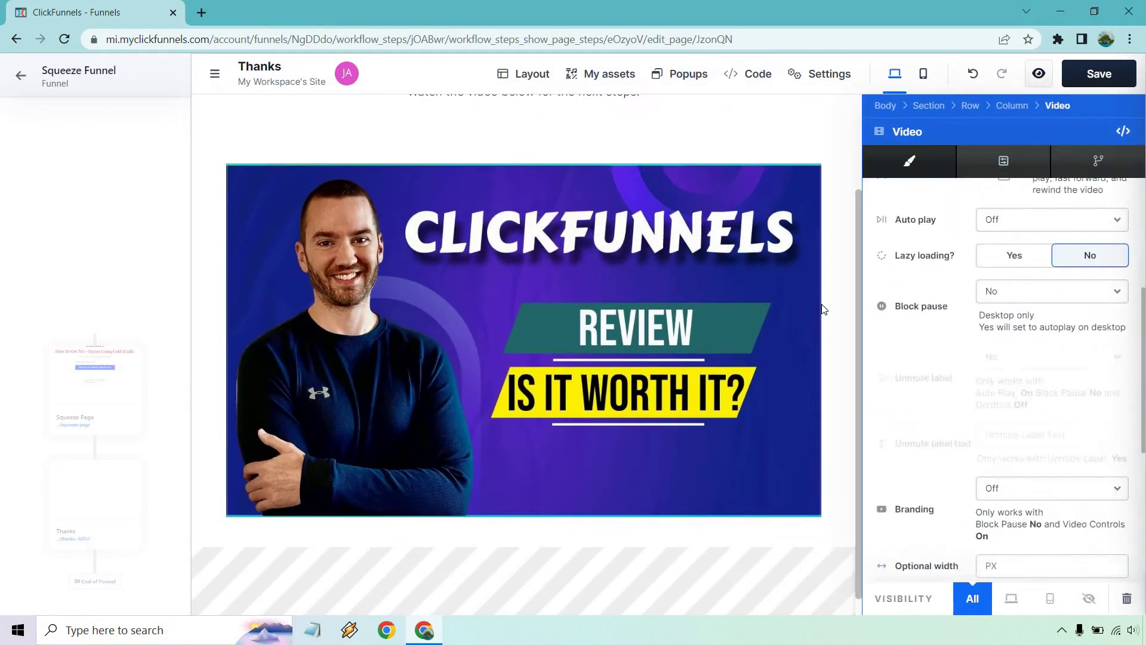
left_click(843, 288)
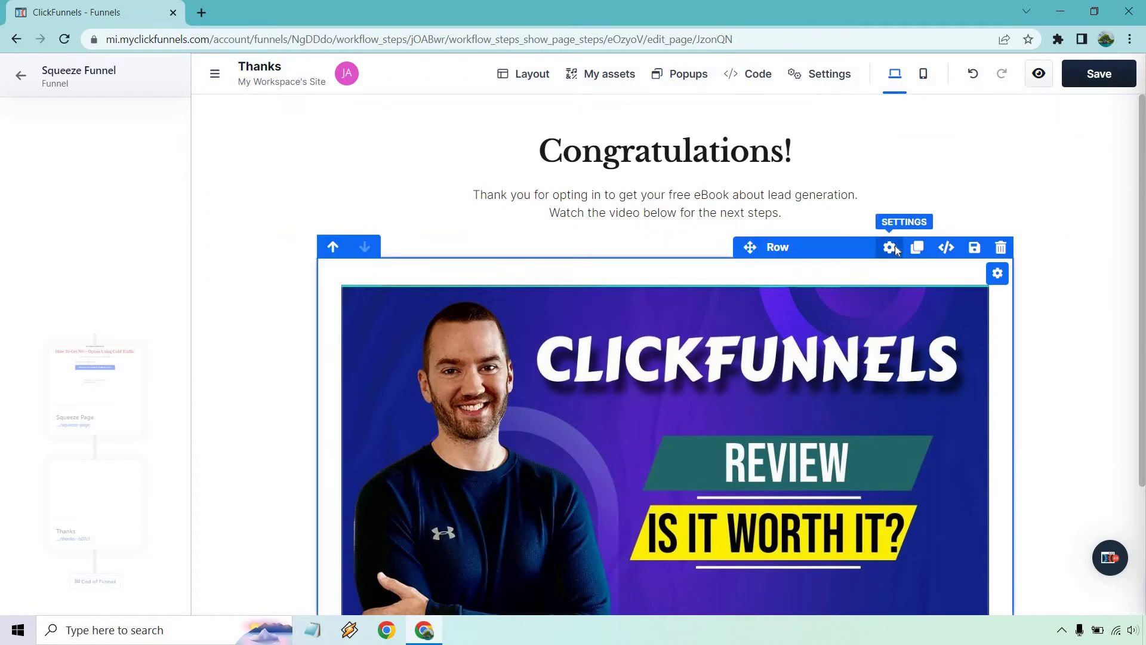
left_click(891, 248)
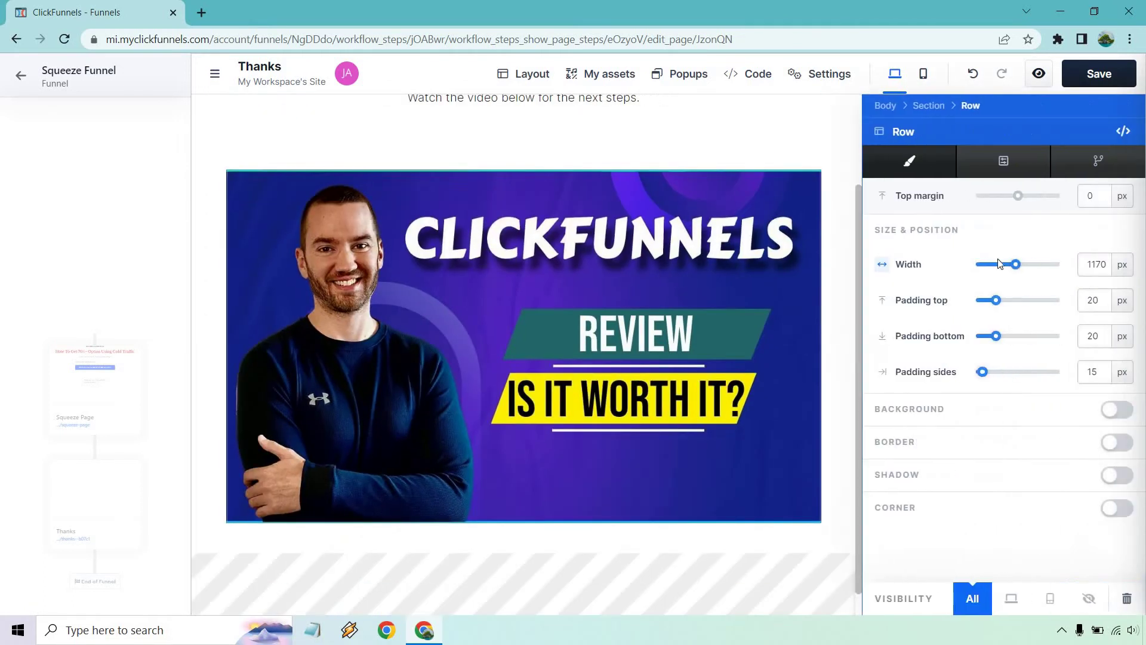
left_click(959, 302)
left_click(801, 120)
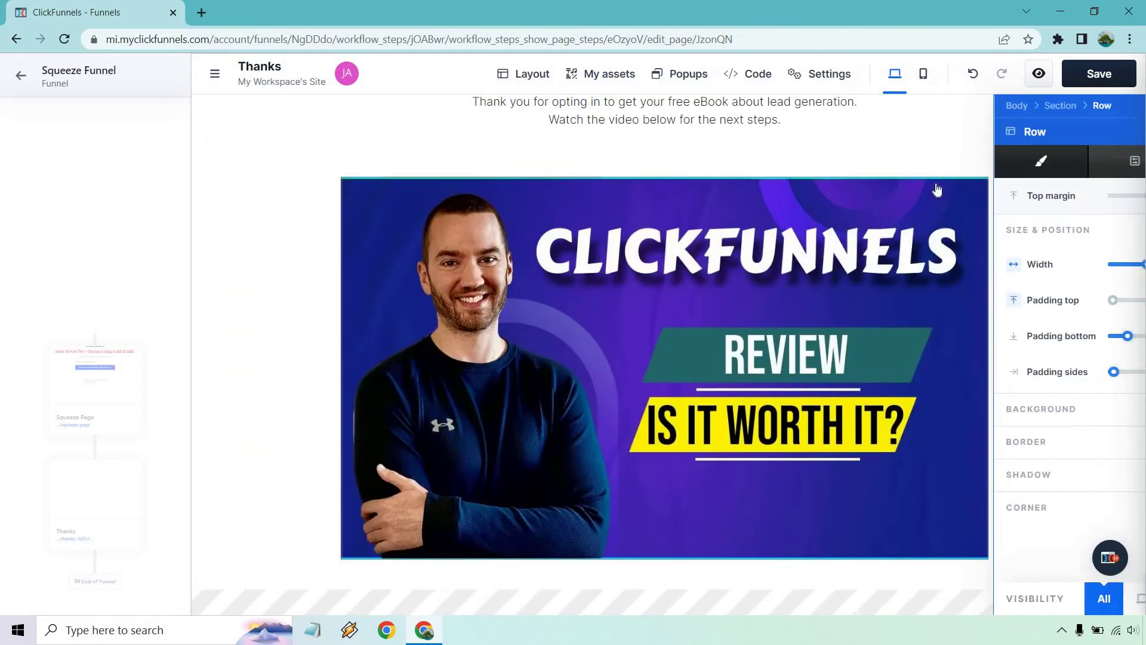
Step: Set the headline section's bottom padding, paragraph bottom padding and row top padding to 0
scroll(1000, 185, "up", 2)
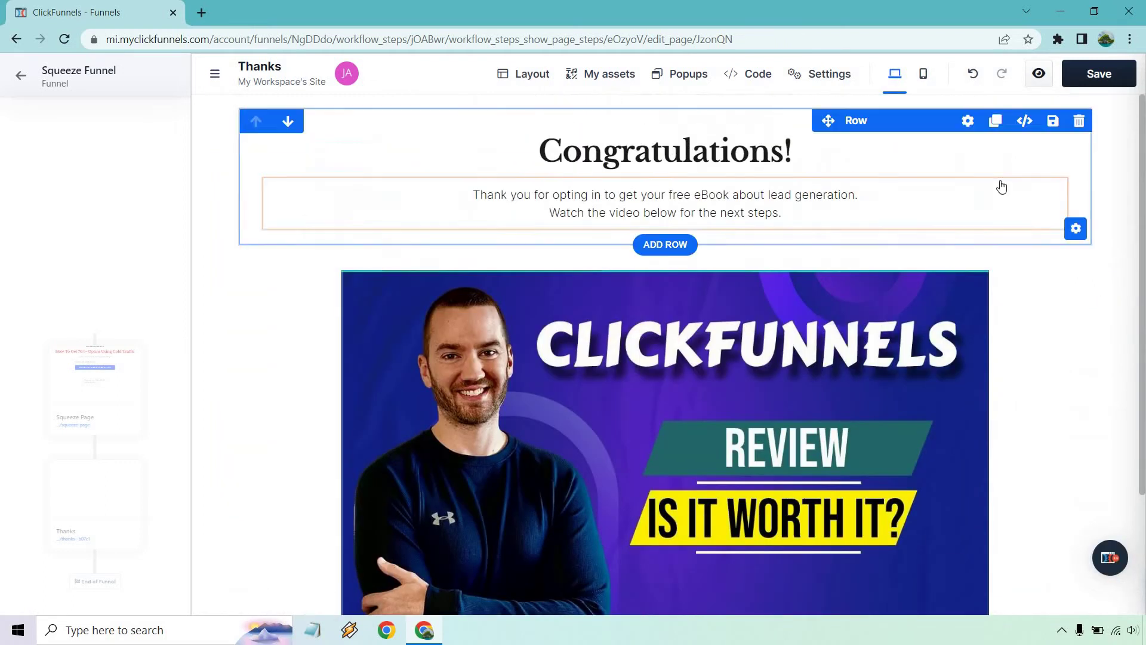
left_click(971, 111)
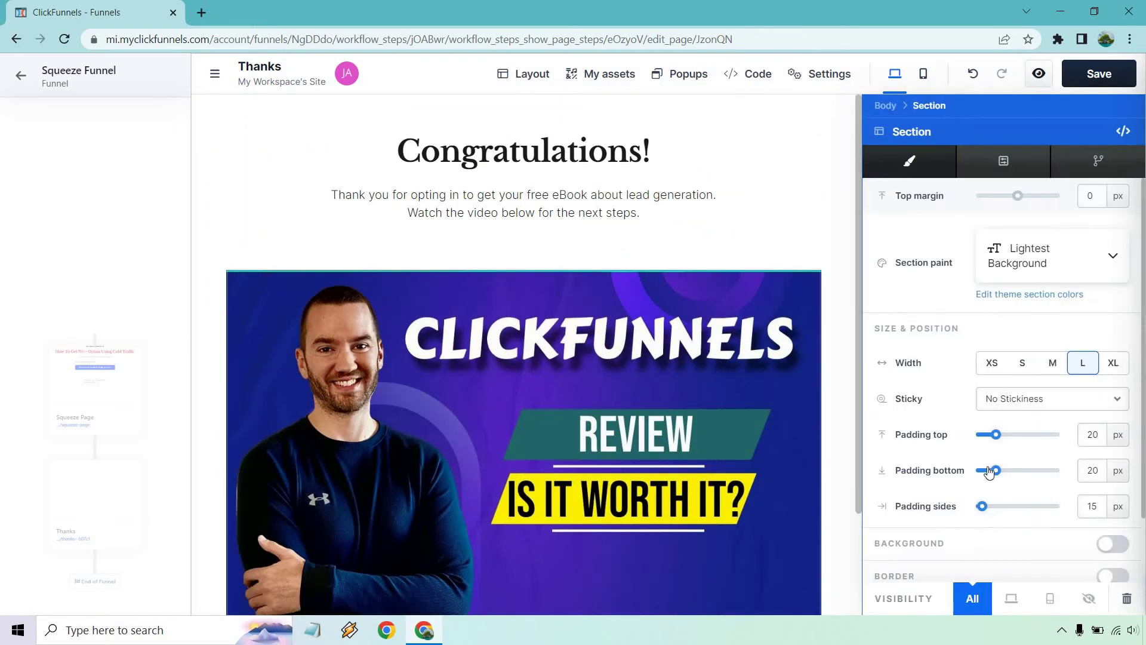
left_click_drag(990, 472, 923, 470)
left_click(803, 74)
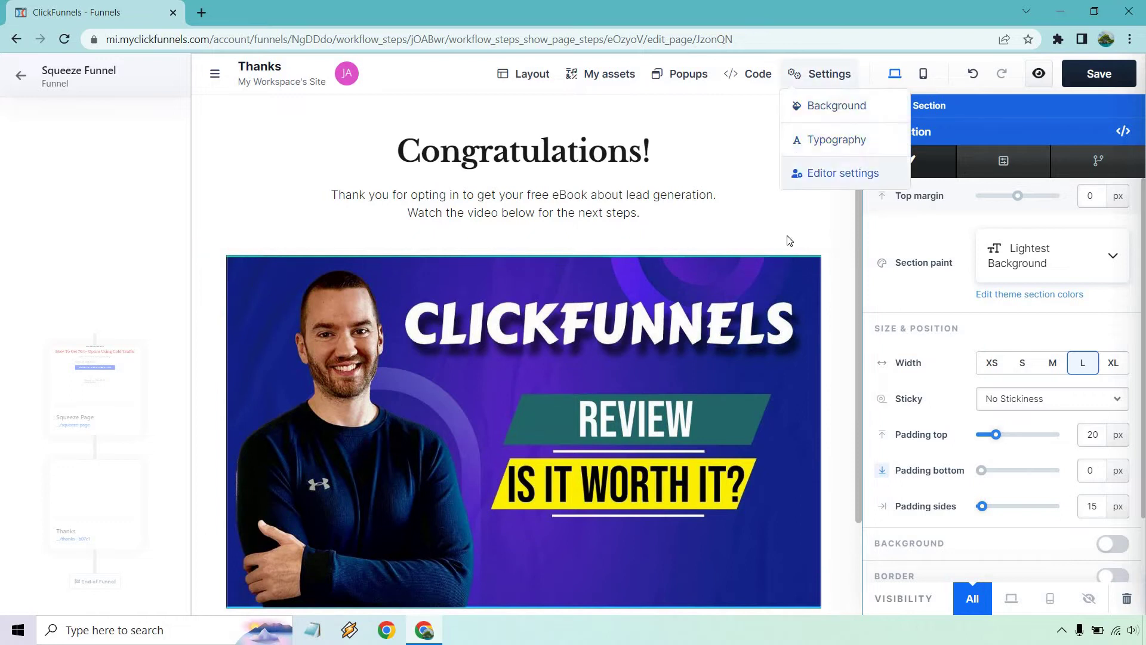
left_click(854, 209)
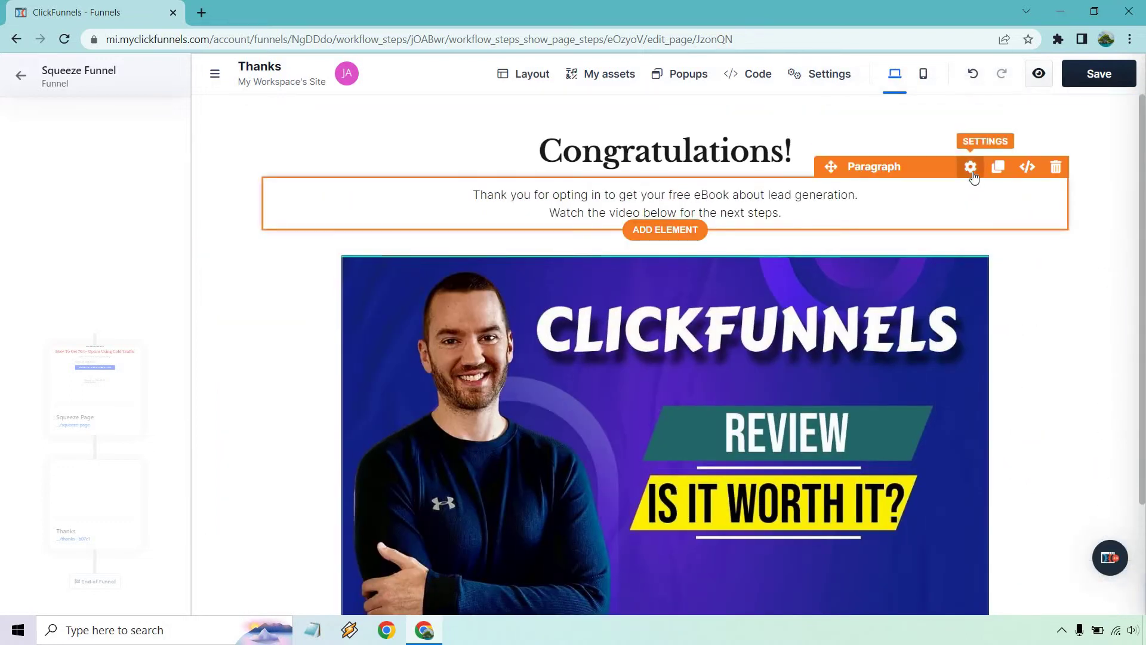
left_click(971, 172)
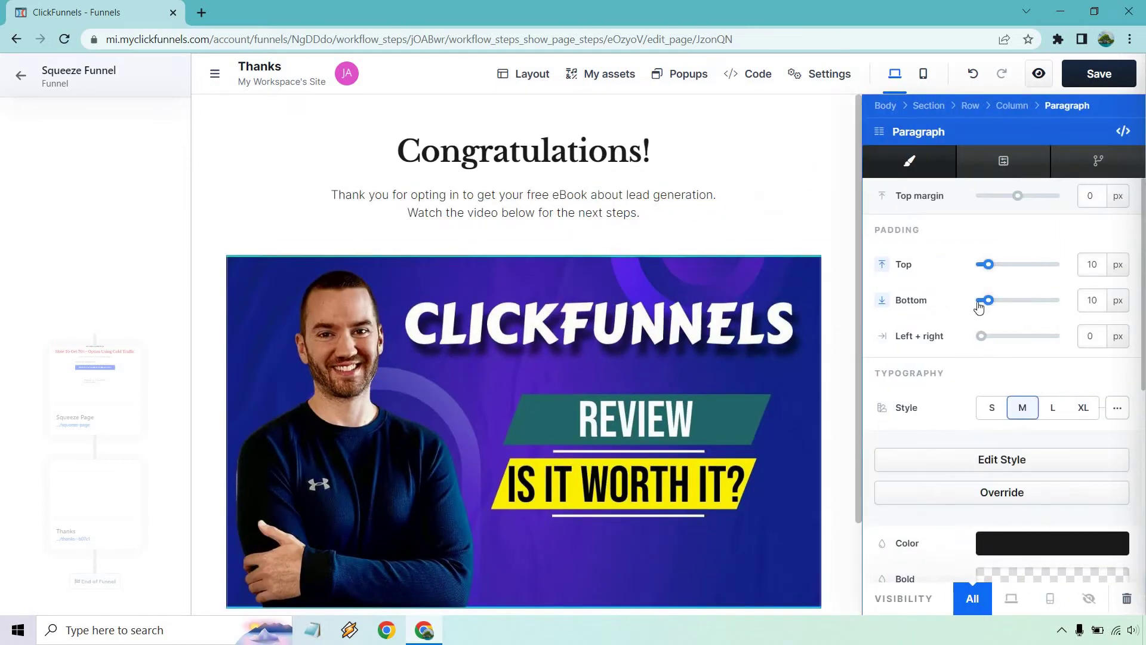
left_click_drag(979, 306, 930, 301)
left_click(791, 156)
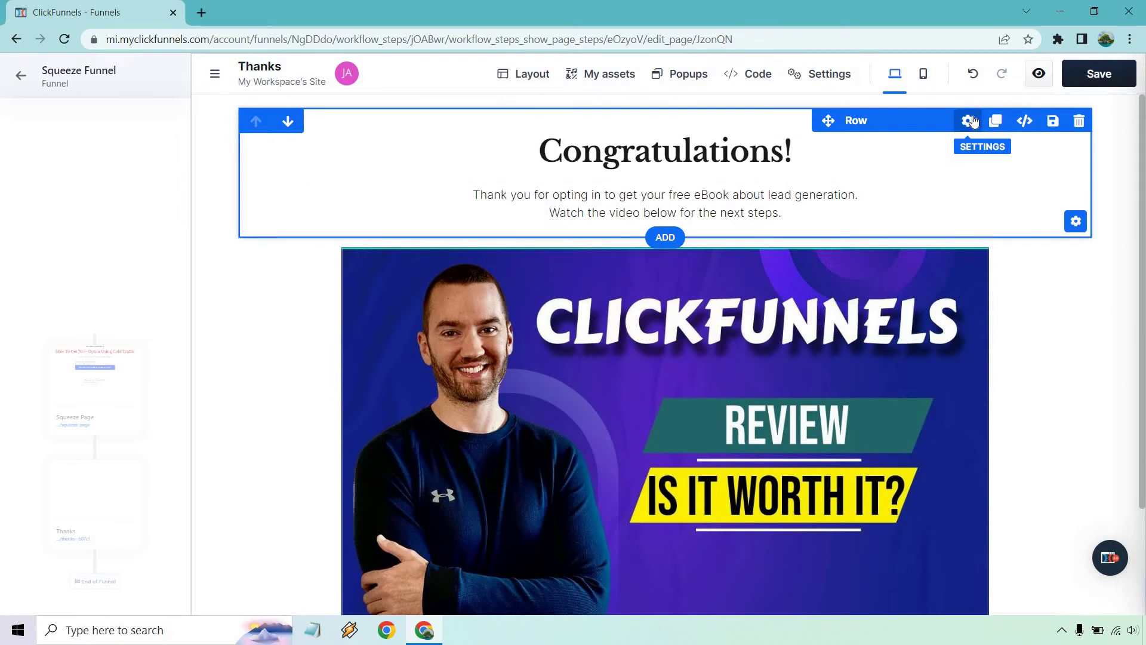
left_click(970, 121)
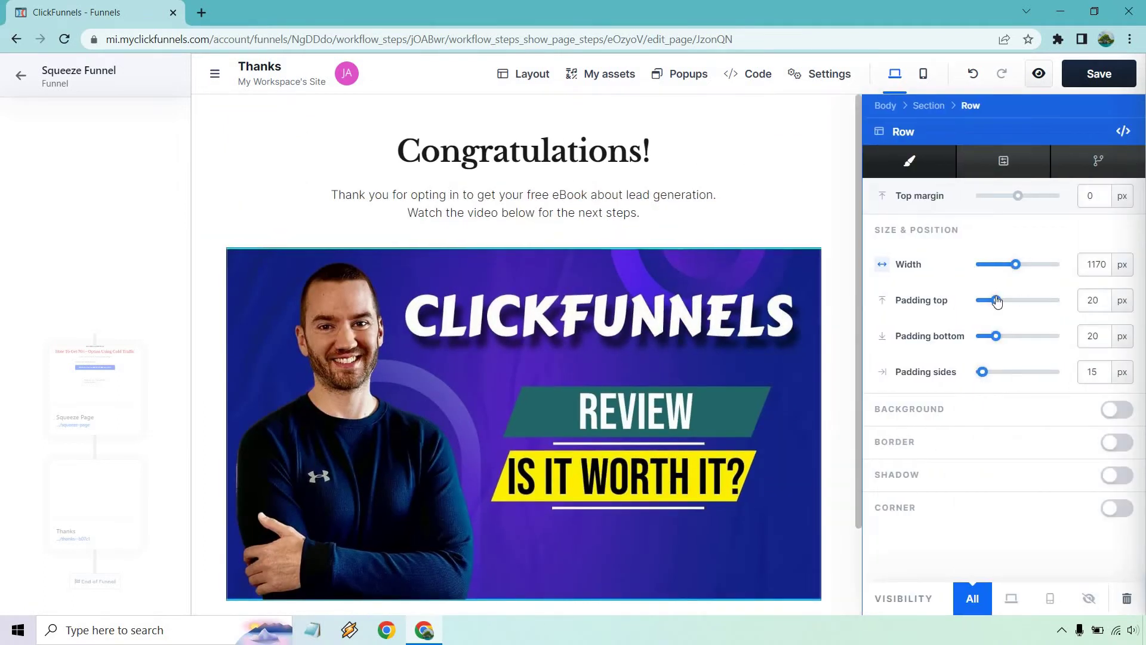
left_click_drag(997, 301, 957, 301)
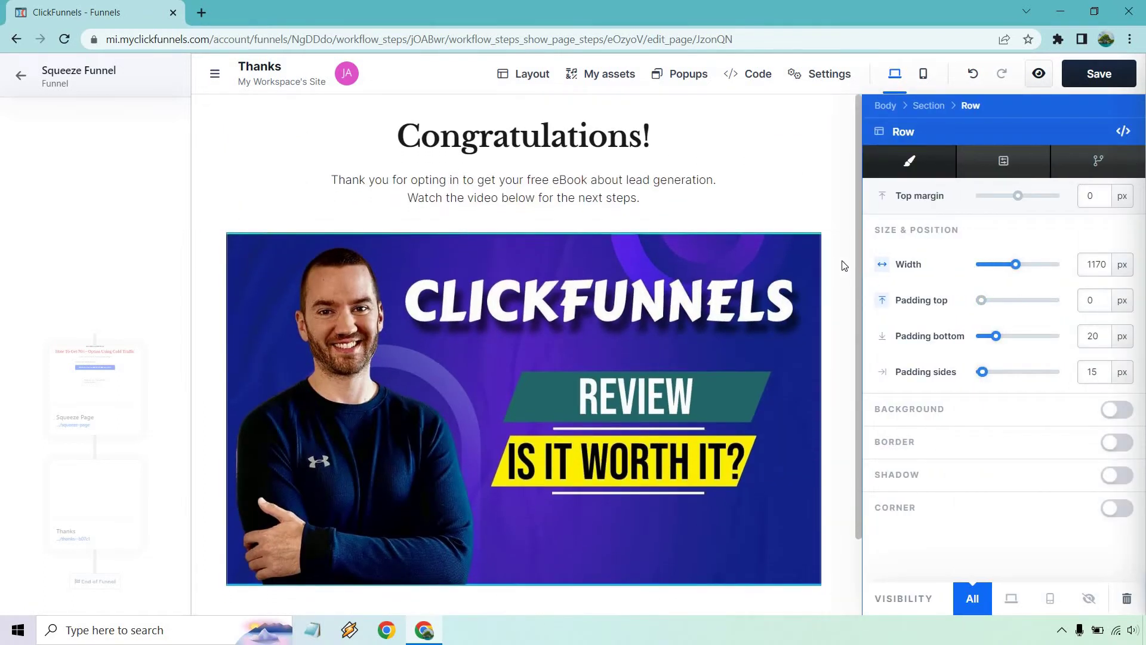
key("Escape")
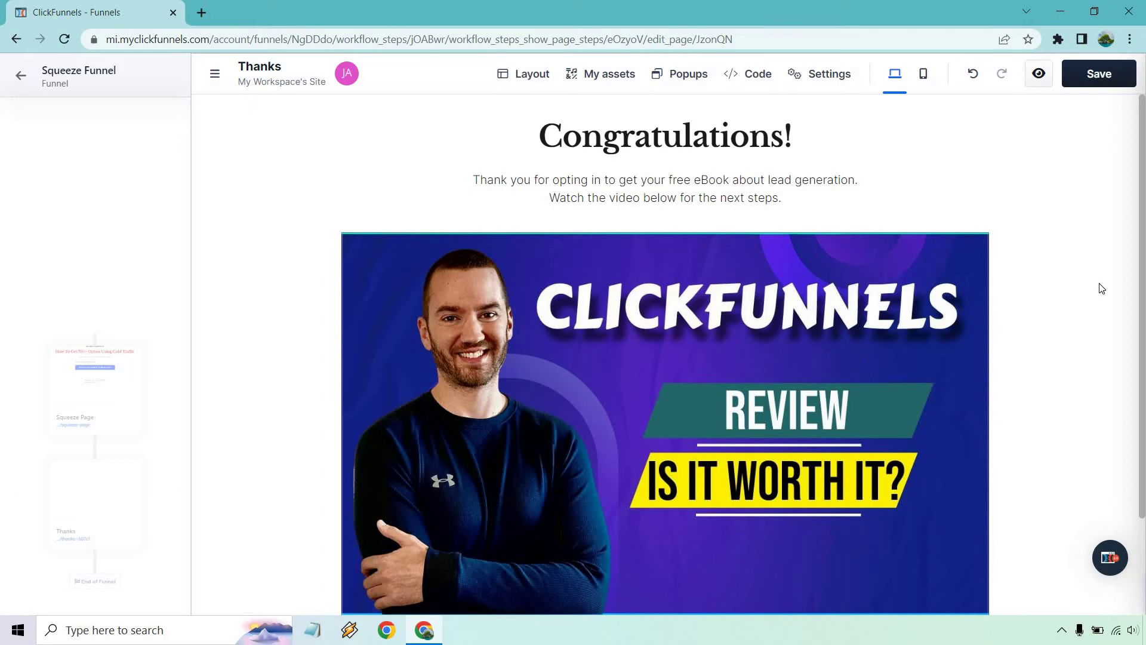
Step: Add a button under the video with a larger top margin and blue Style 3
scroll(1102, 288, "down", 2)
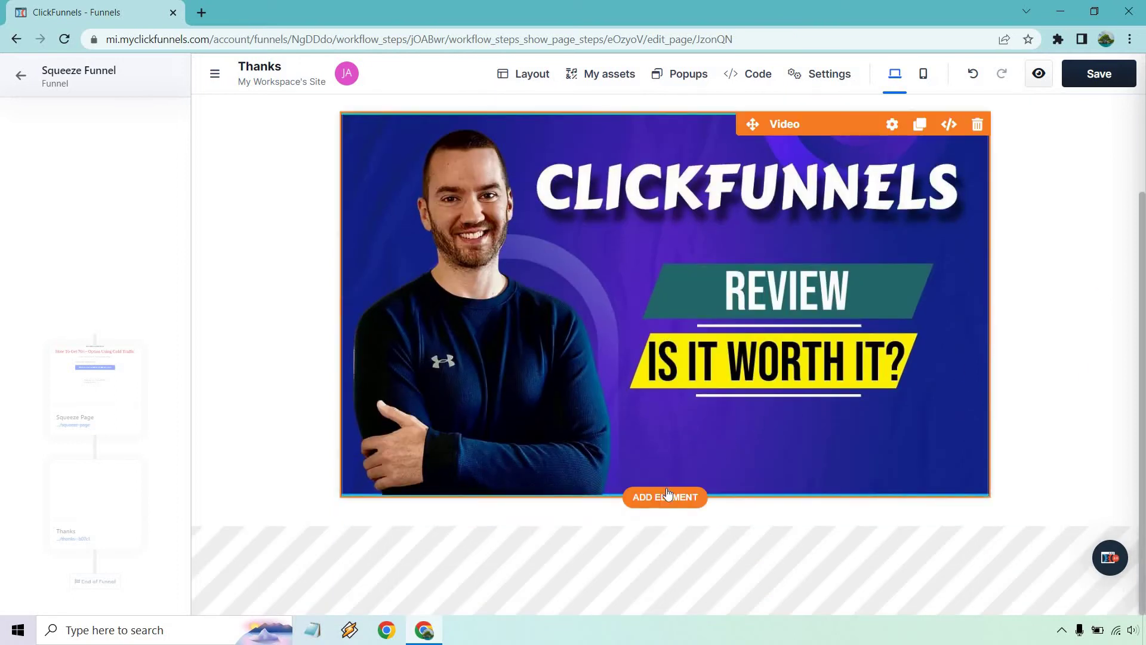
left_click(667, 496)
scroll(888, 356, "down", 3)
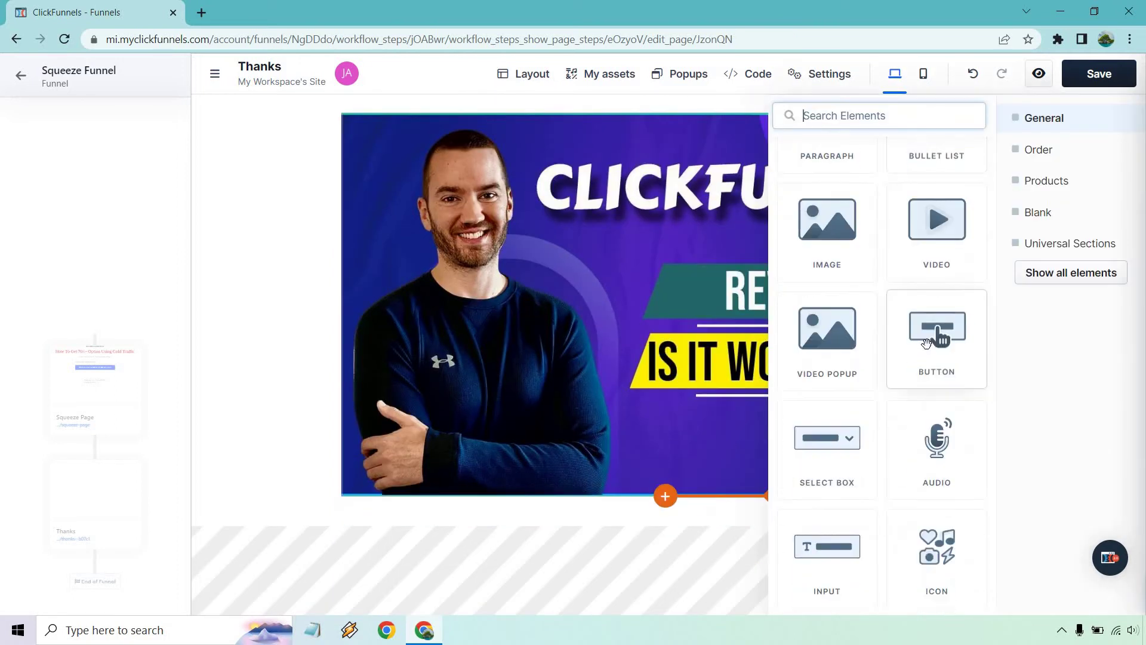
left_click(936, 337)
left_click(275, 313)
scroll(702, 438, "down", 1)
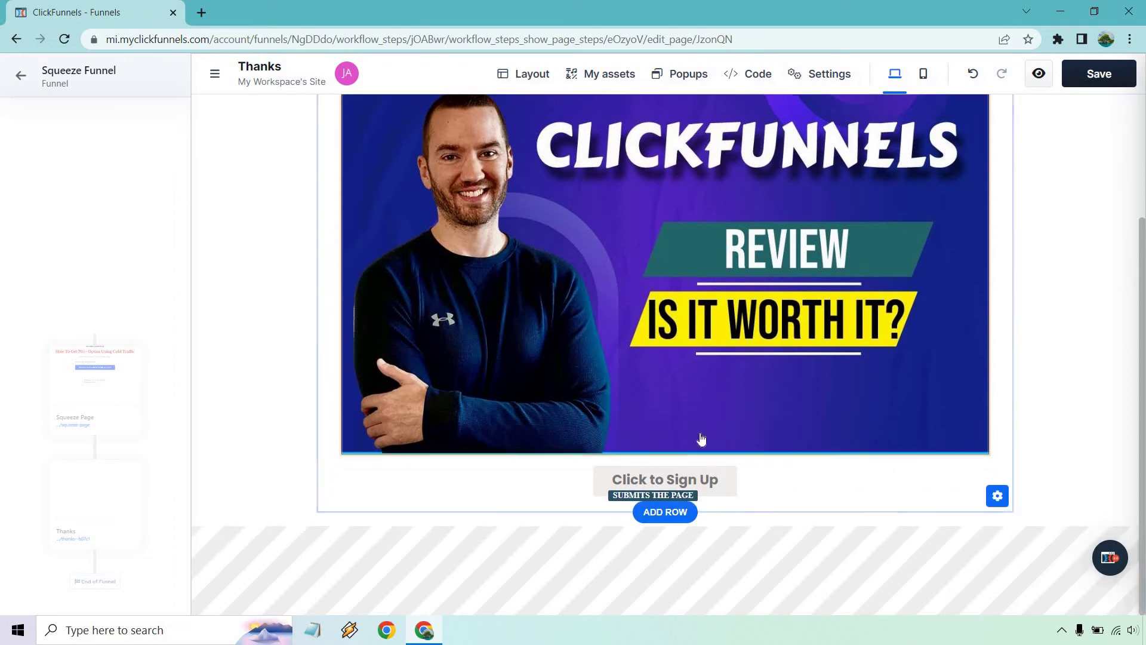
left_click(890, 455)
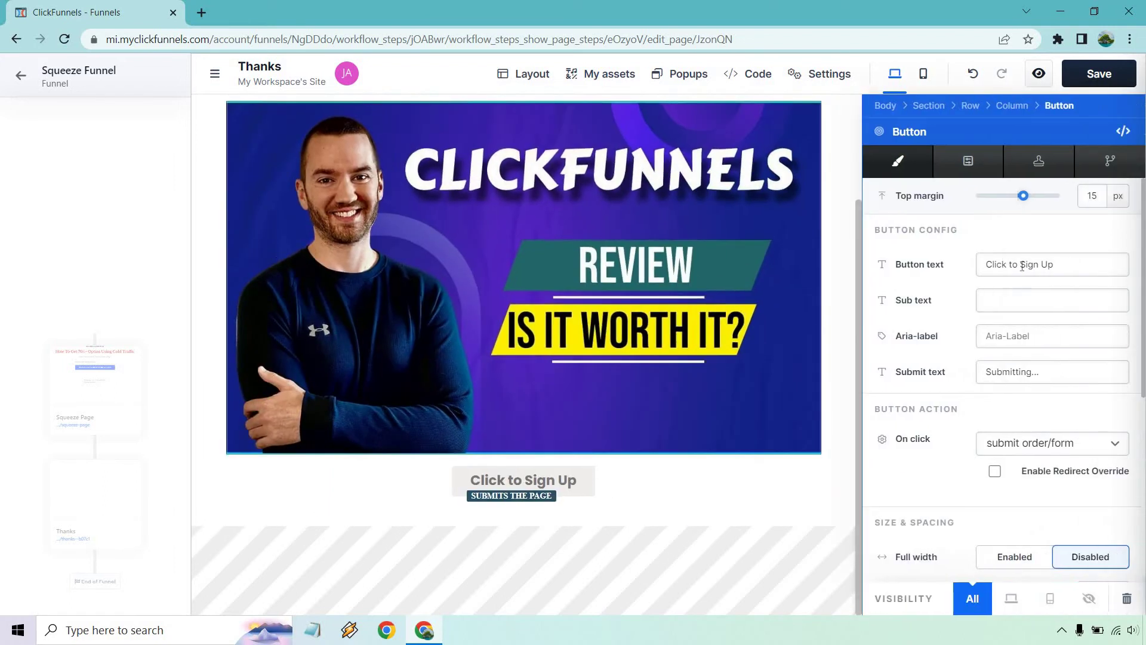
left_click_drag(1026, 196, 1039, 199)
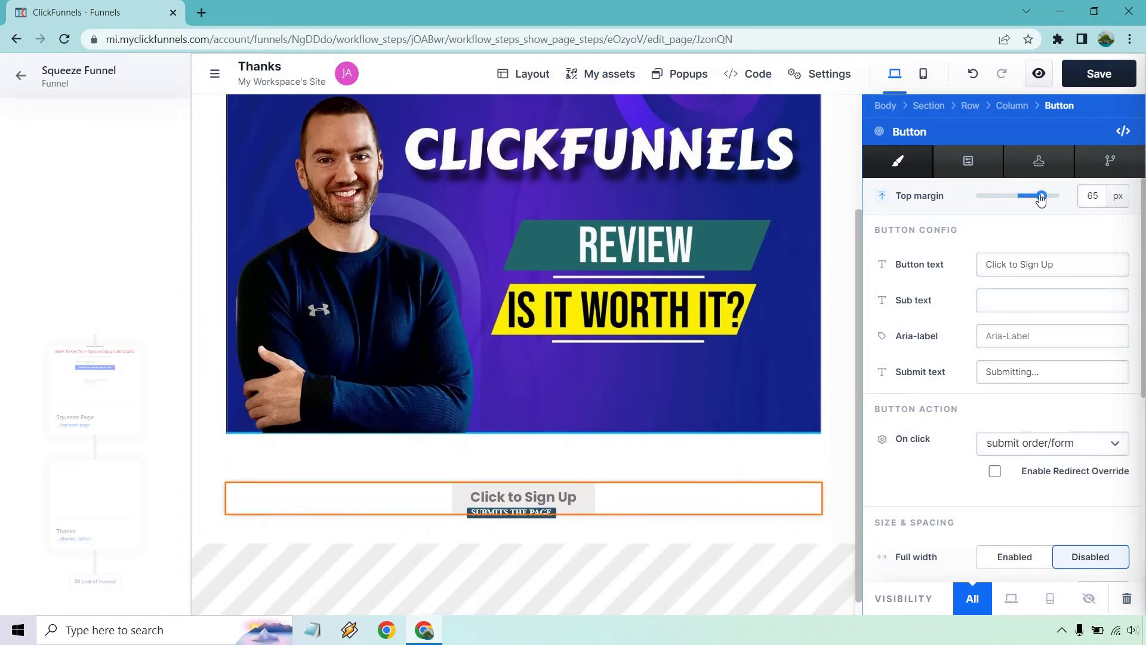
scroll(1042, 445, "down", 6)
left_click(1073, 407)
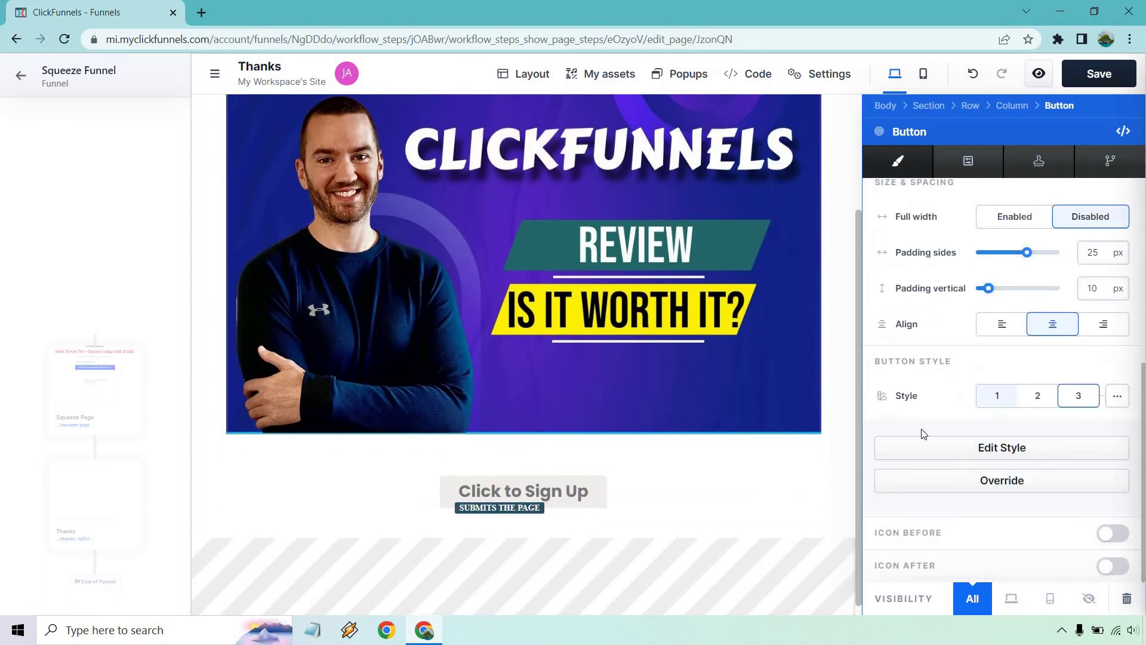
Step: Link the button to the gift's custom URL, opening in a new window
scroll(994, 414, "up", 4)
scroll(1013, 364, "up", 3)
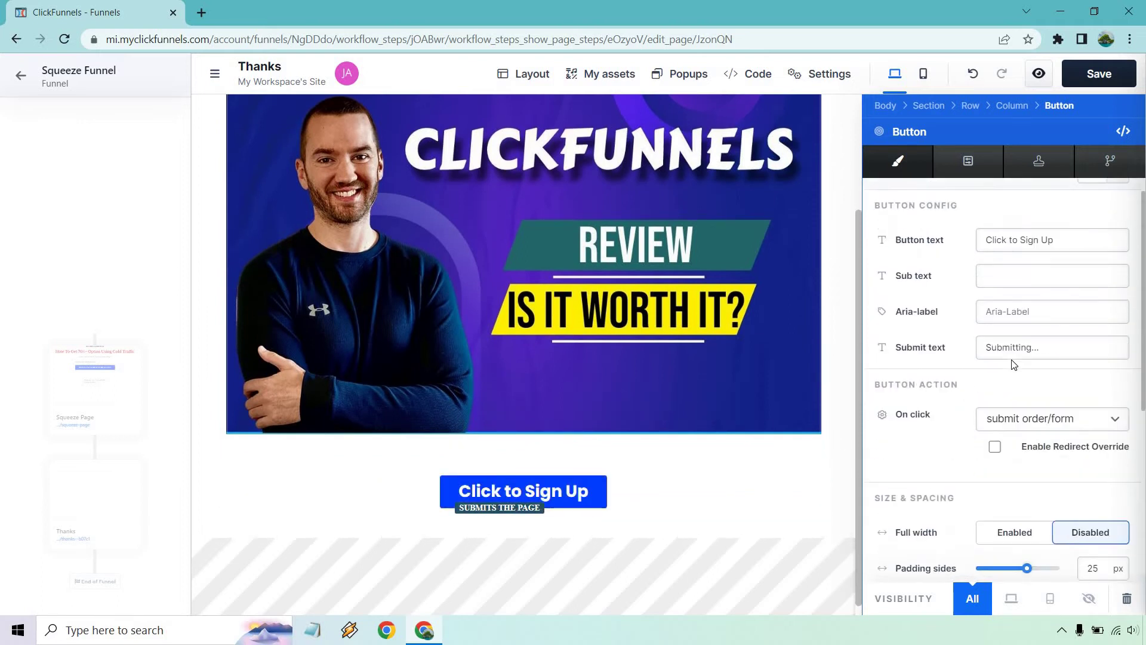
left_click(1039, 442)
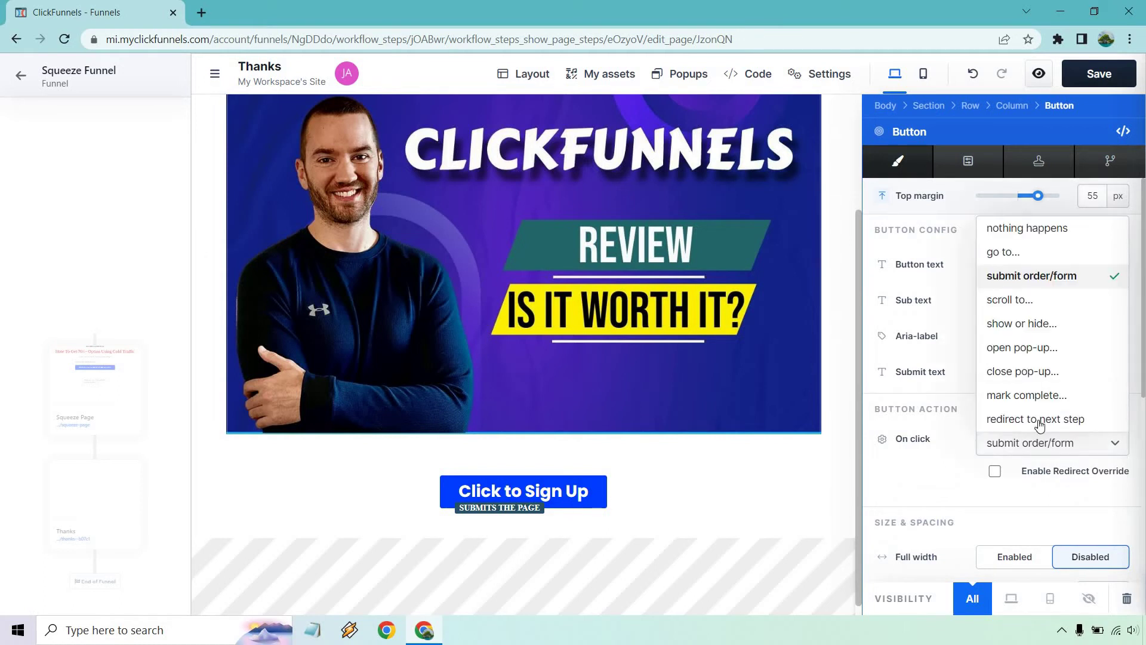
left_click(1027, 247)
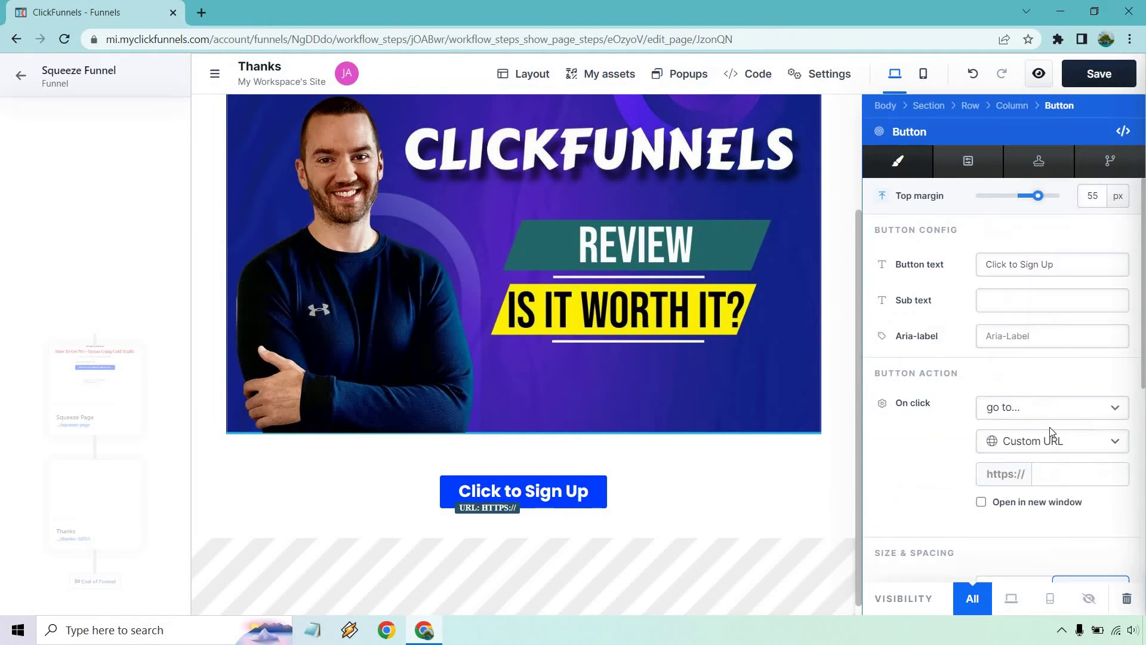
left_click(1055, 472)
left_click(1054, 560)
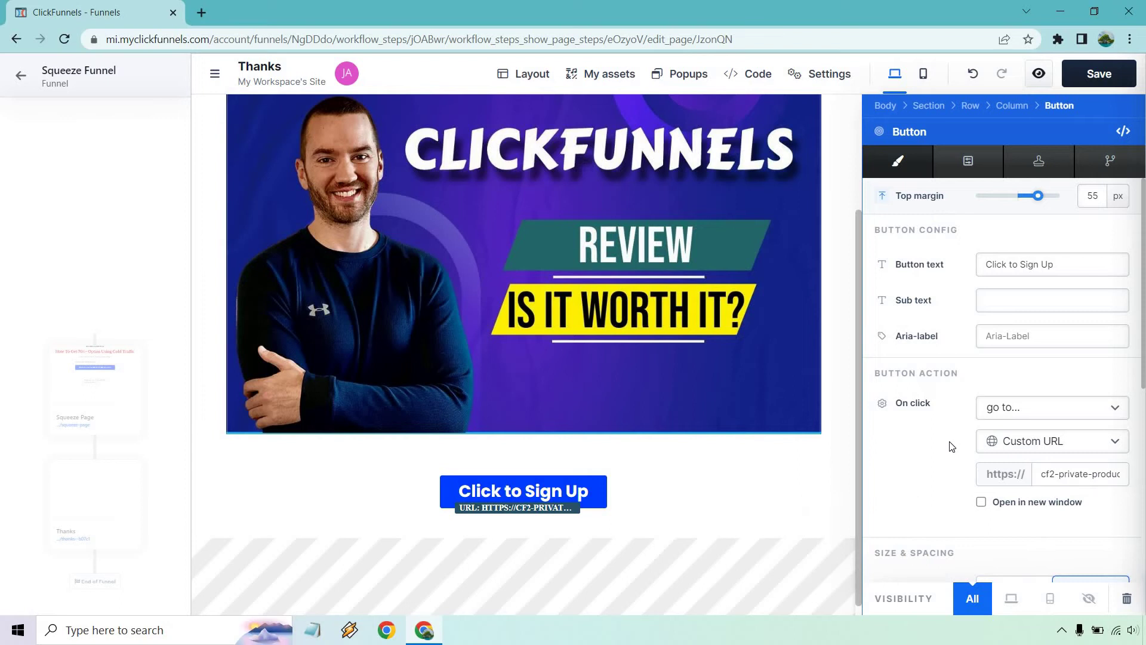
left_click(982, 501)
Step: Make the button taller and wider and label it 'Download Your Free Gift'
scroll(940, 377, "down", 3)
scroll(945, 361, "down", 2)
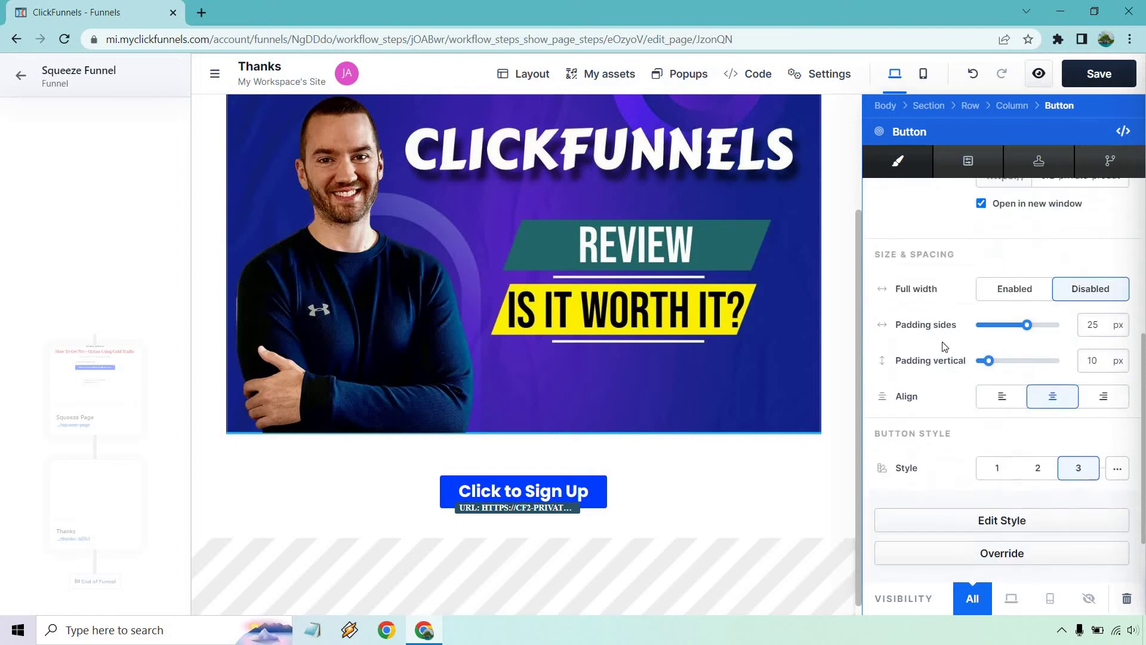
left_click_drag(988, 361, 1003, 364)
left_click_drag(1027, 325, 1070, 325)
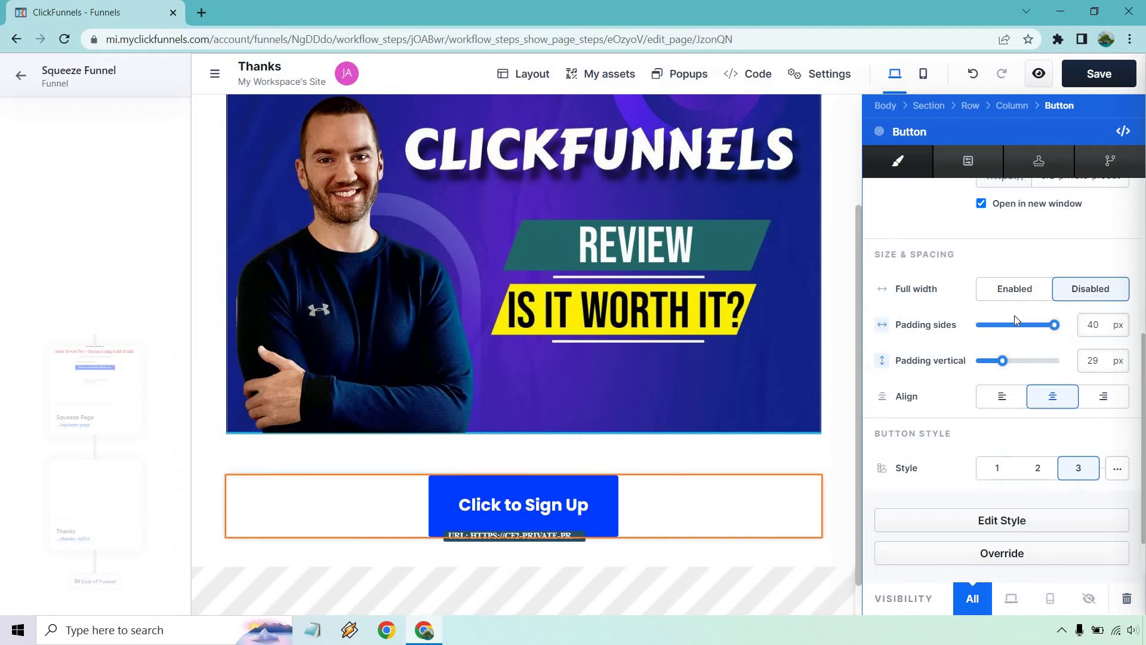
scroll(1014, 316, "up", 5)
triple_click(1012, 261)
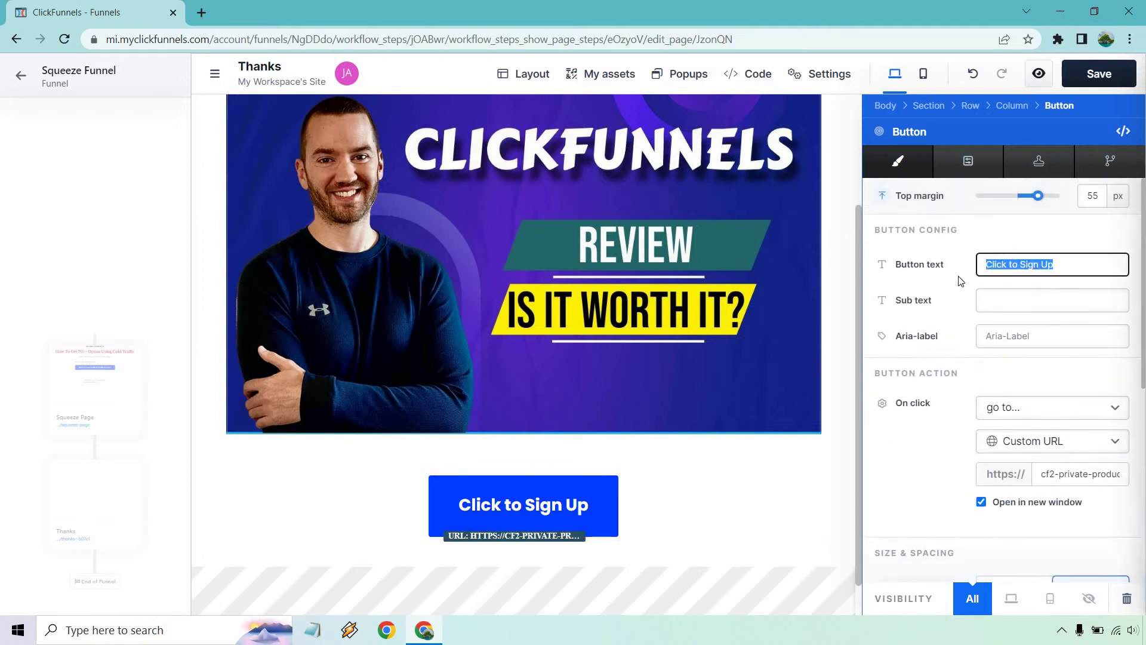
type("Download ")
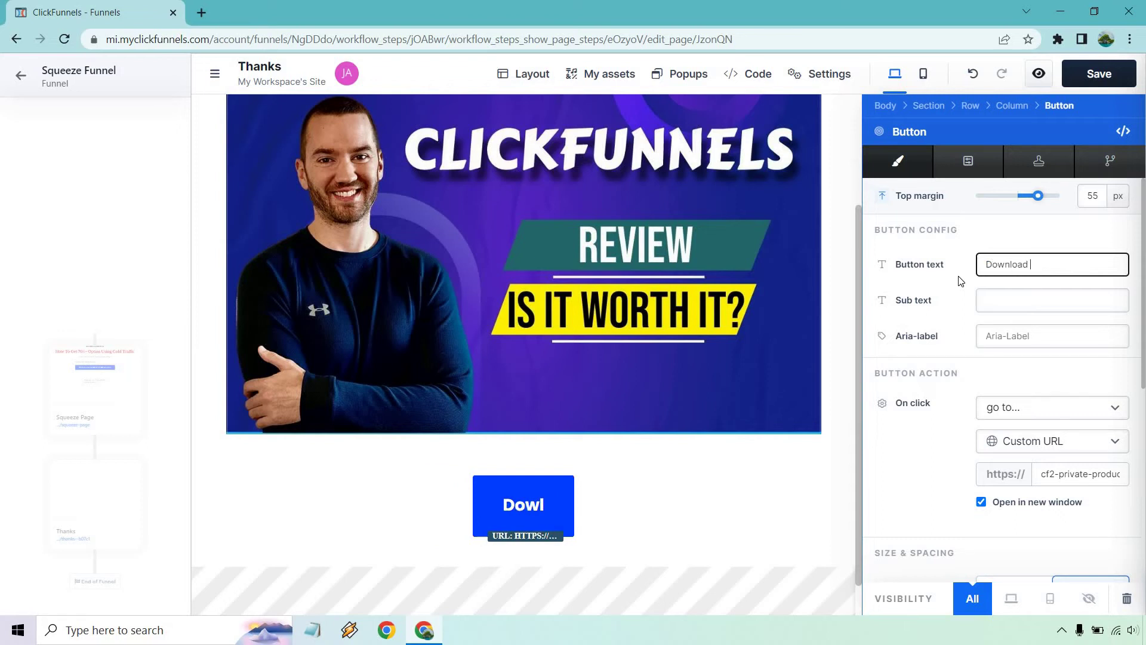
type("Your Free Gift")
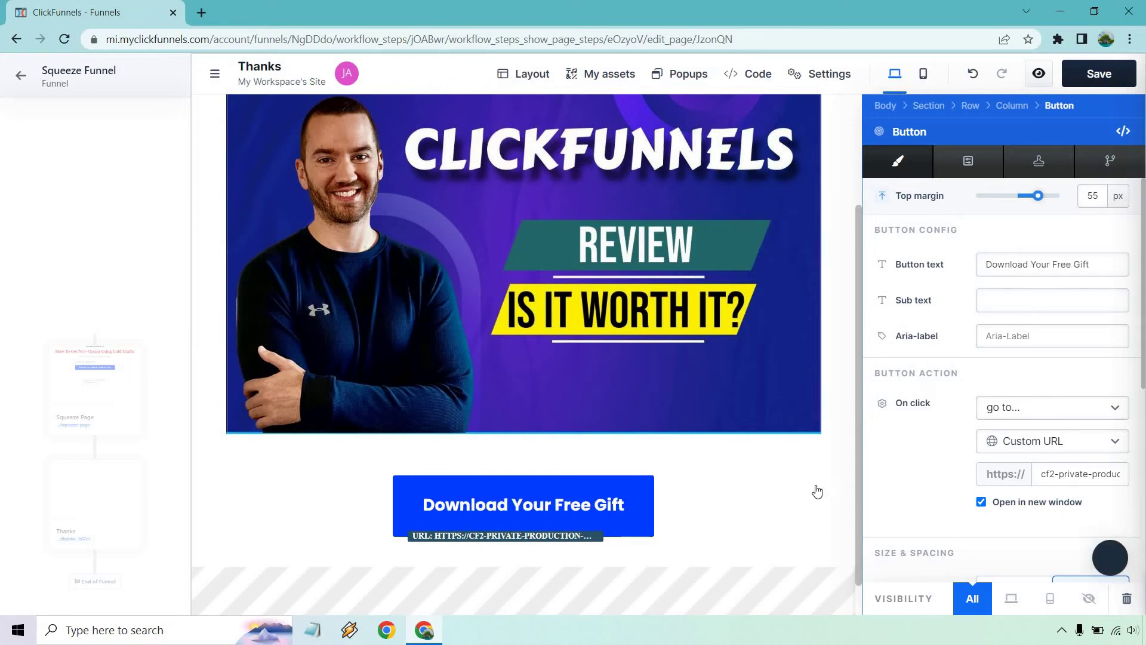
left_click(817, 490)
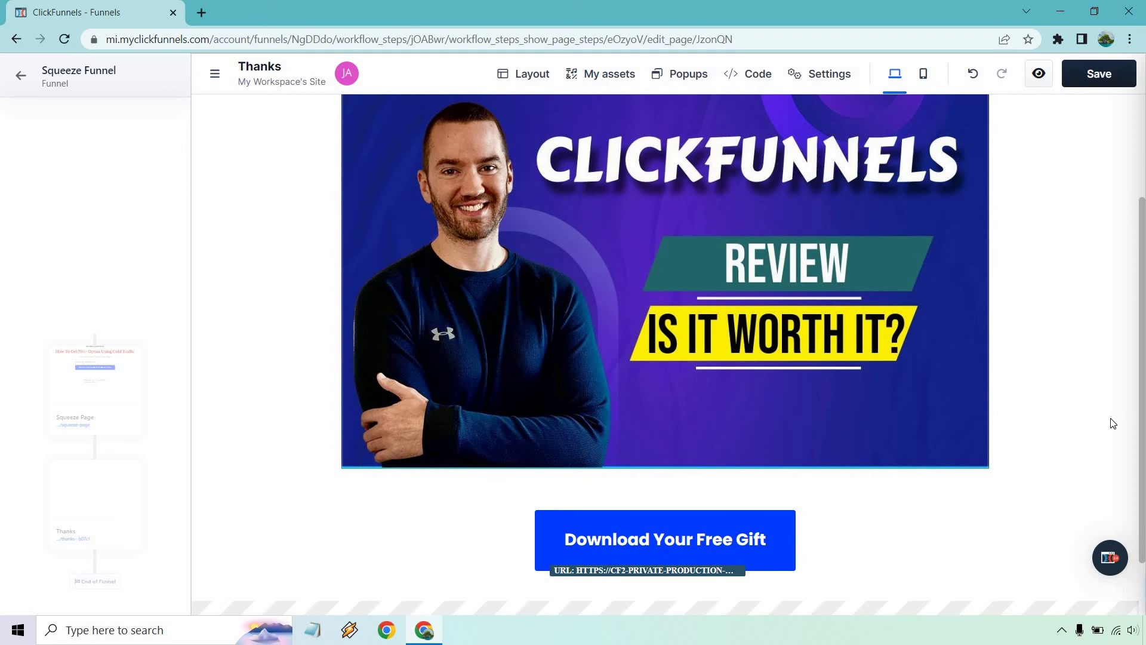
Step: Scroll through the finished Thanks page to review it, then save it
scroll(1113, 423, "down", 1)
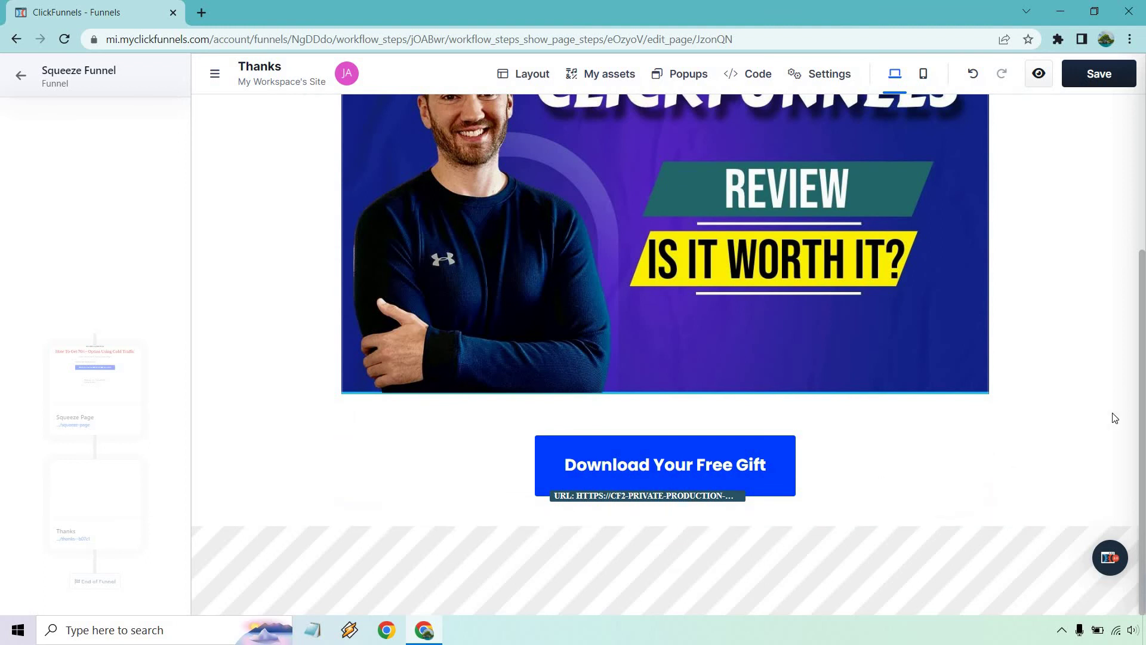
scroll(1114, 418, "up", 3)
scroll(1111, 418, "down", 1)
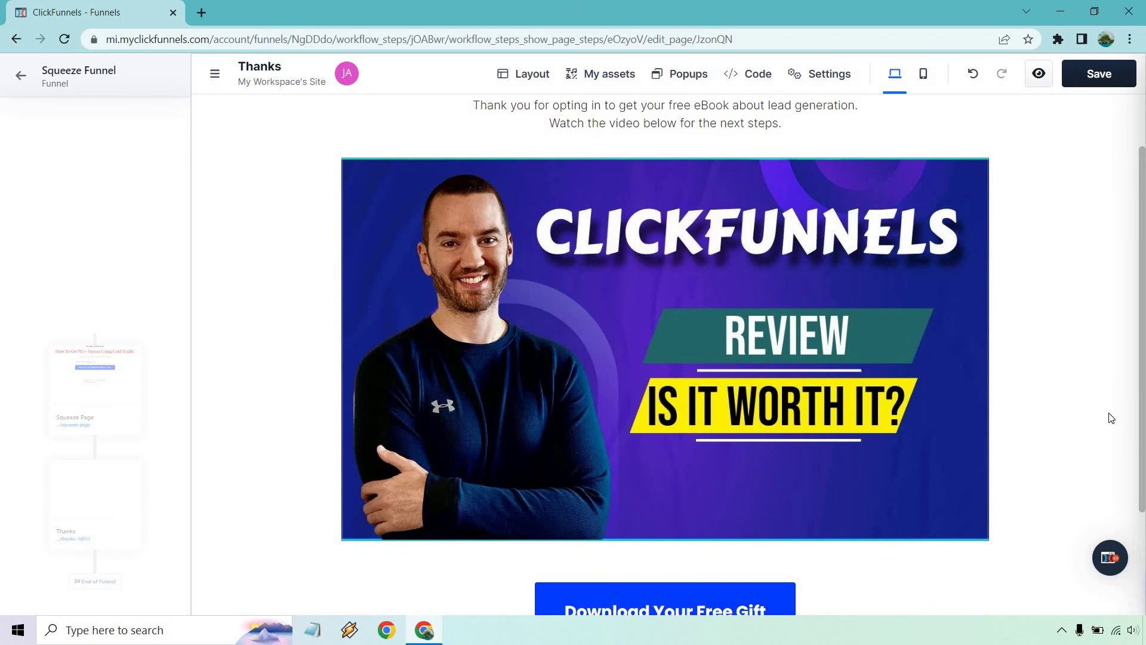
scroll(1111, 418, "down", 1)
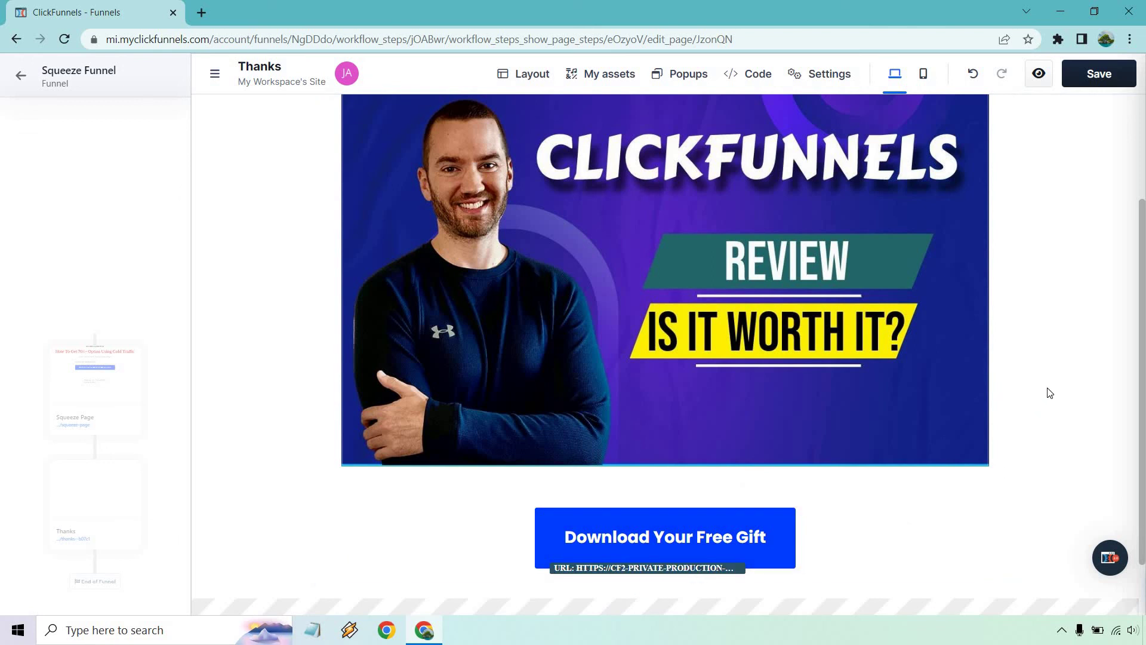
scroll(1050, 392, "up", 2)
left_click(1106, 72)
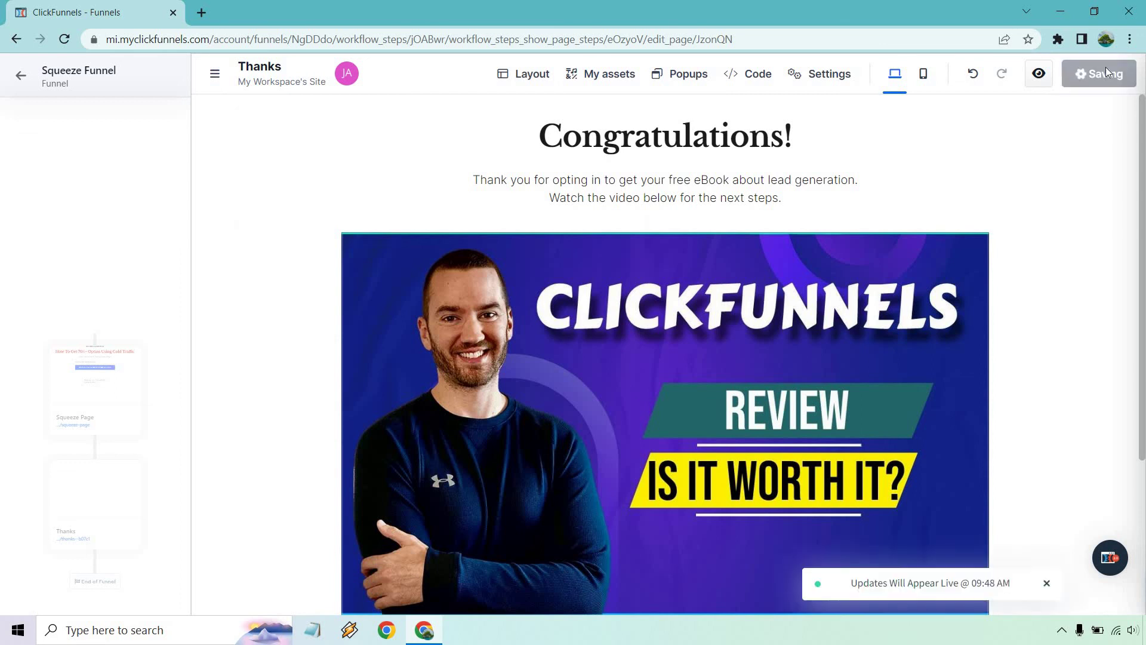
Step: Return to the funnel overview and submit the squeeze page opt-in form in preview
left_click(20, 78)
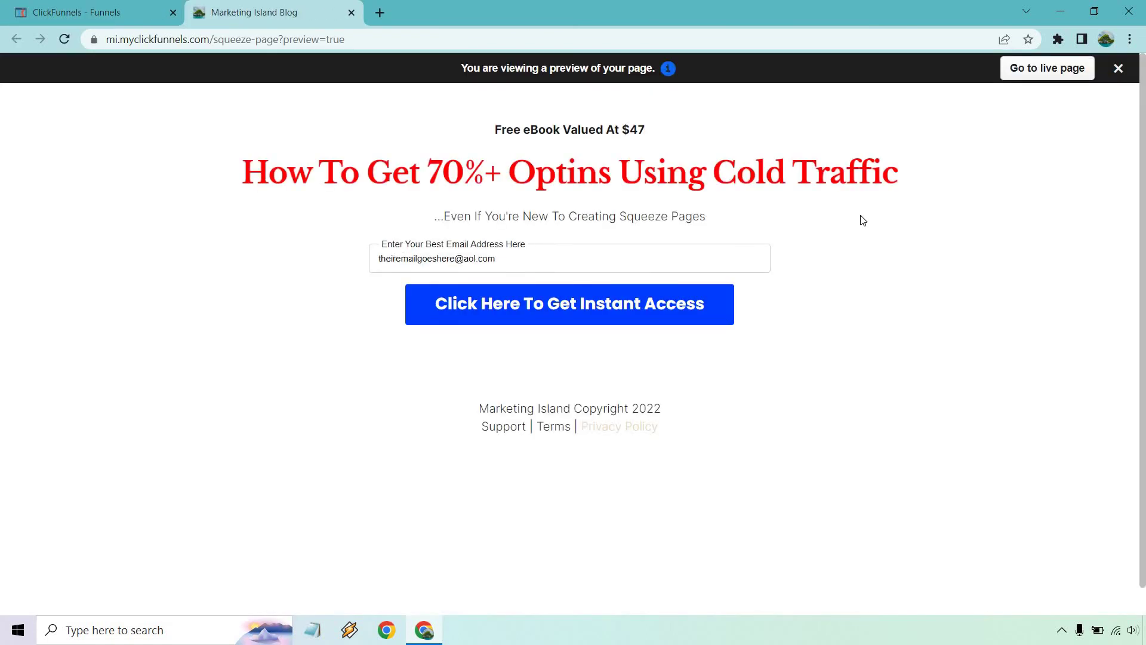
left_click(599, 310)
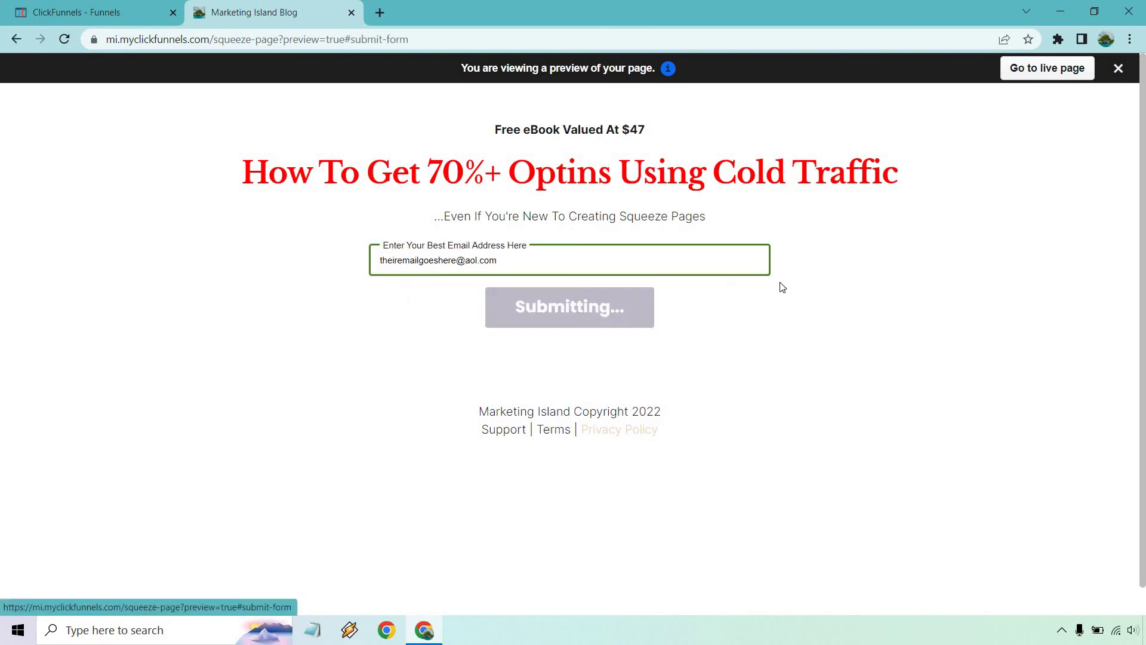